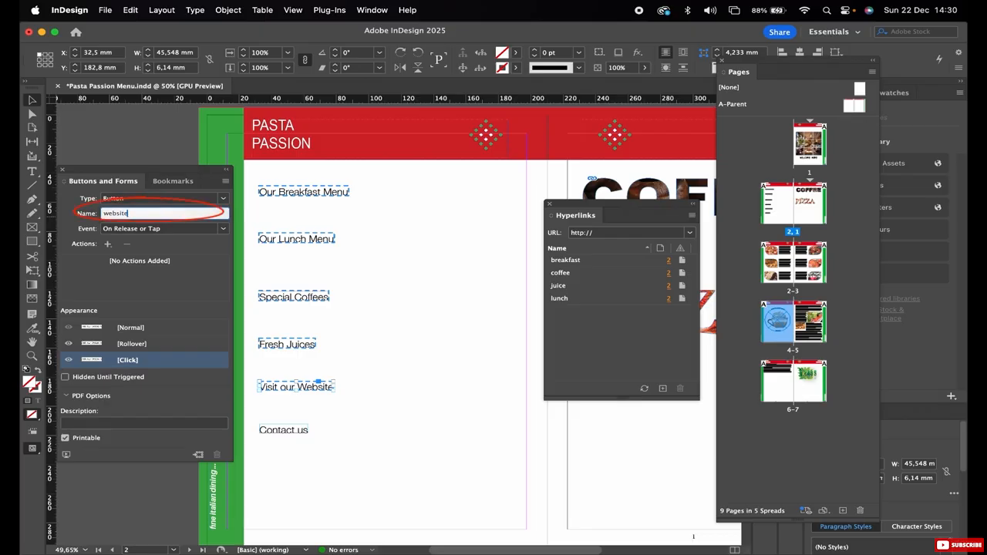
# Confirm website as the name of the Visit our Website button and add a URL hyperlink to the owner's website address
pyautogui.press('Return')
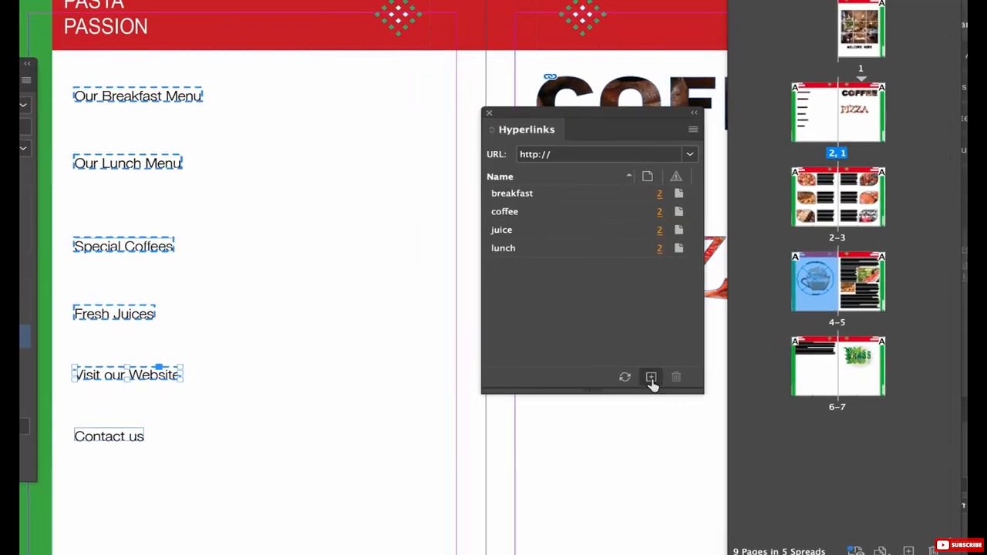
pyautogui.click(651, 377)
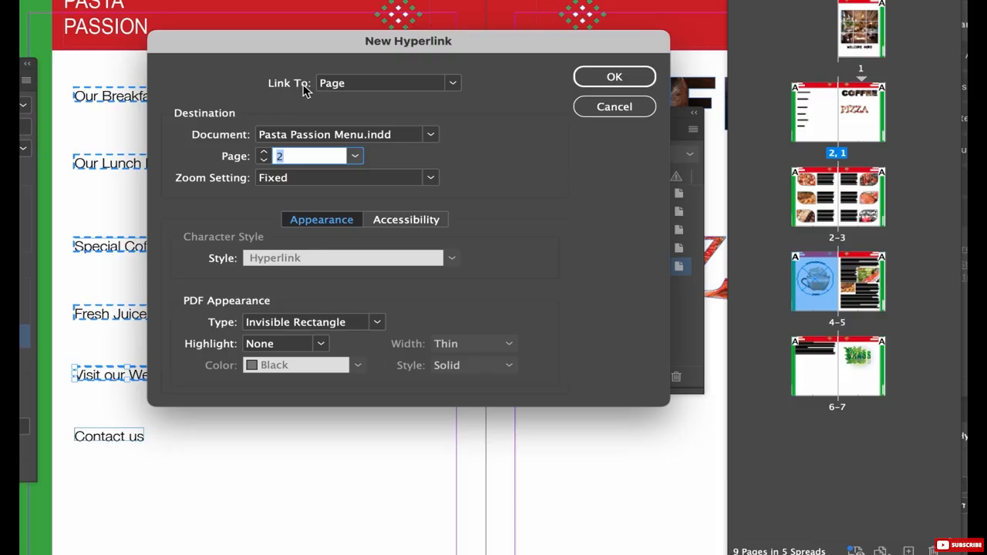
pyautogui.click(453, 85)
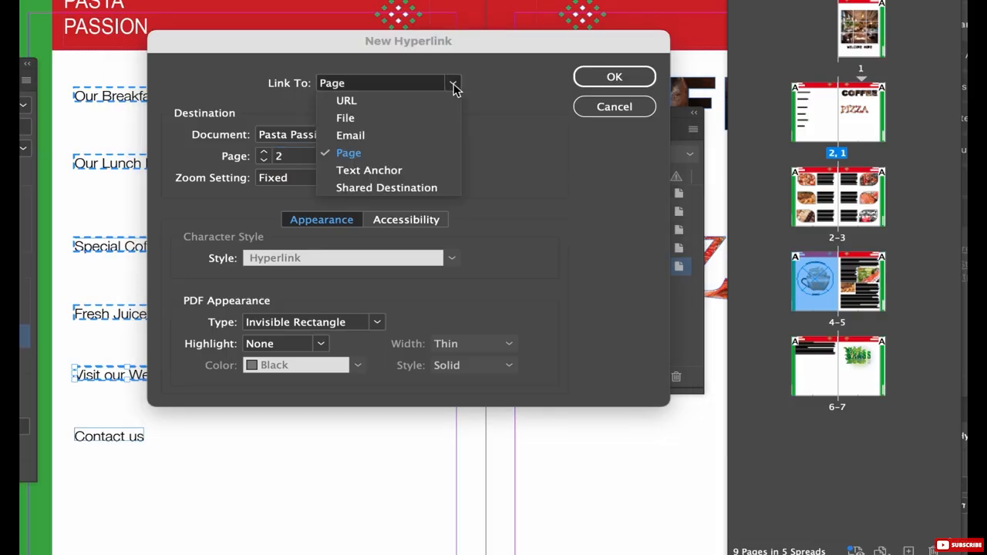
pyautogui.click(343, 100)
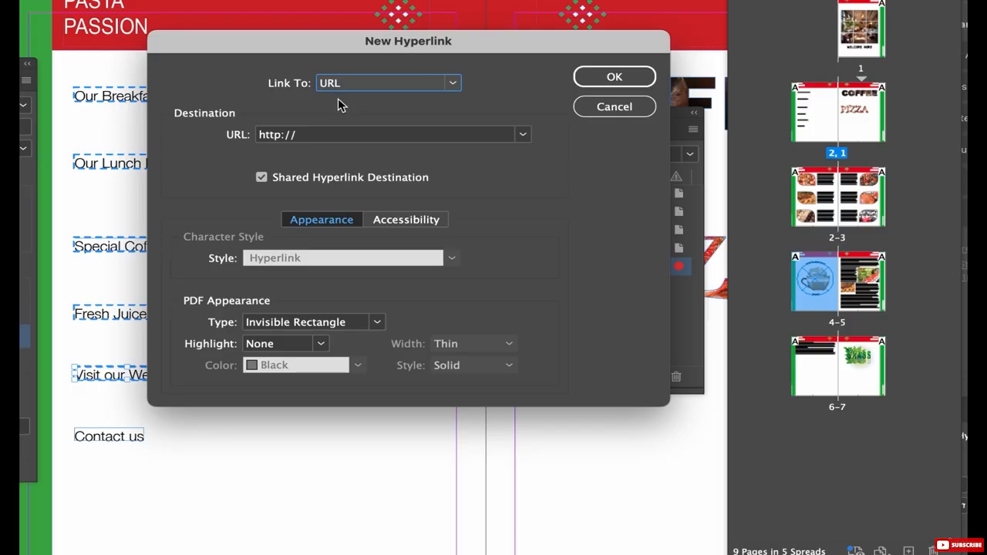
pyautogui.click(331, 131)
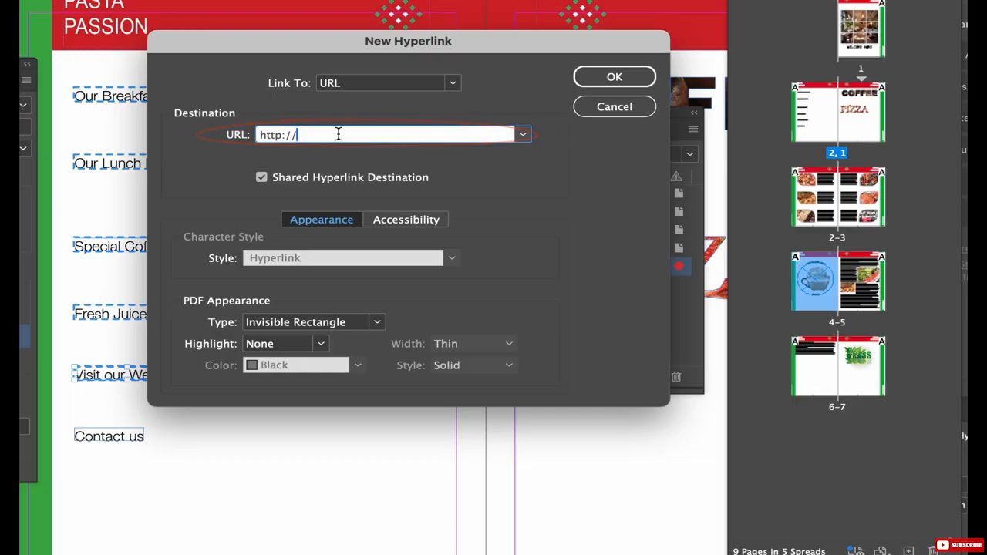
pyautogui.write('www.mikelanesman.com')
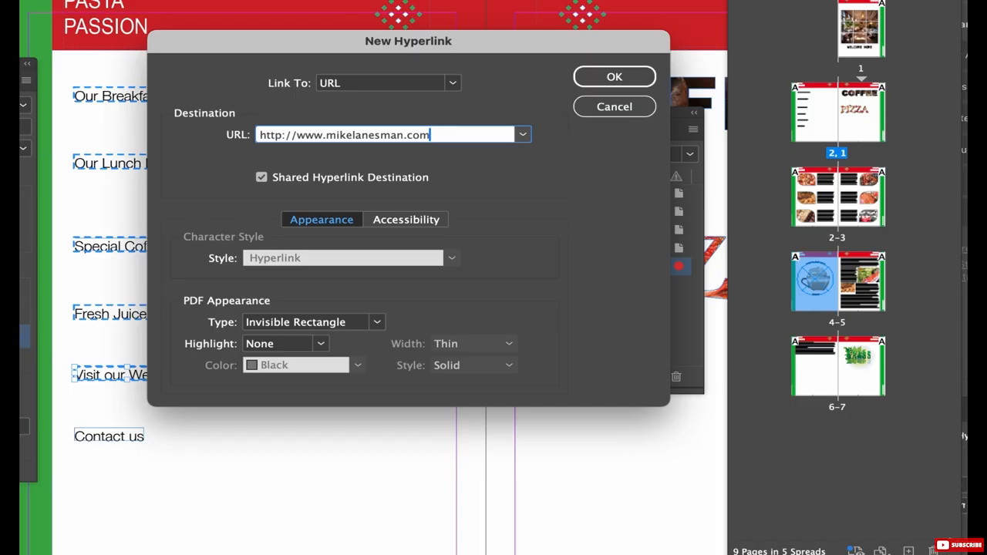
pyautogui.click(622, 78)
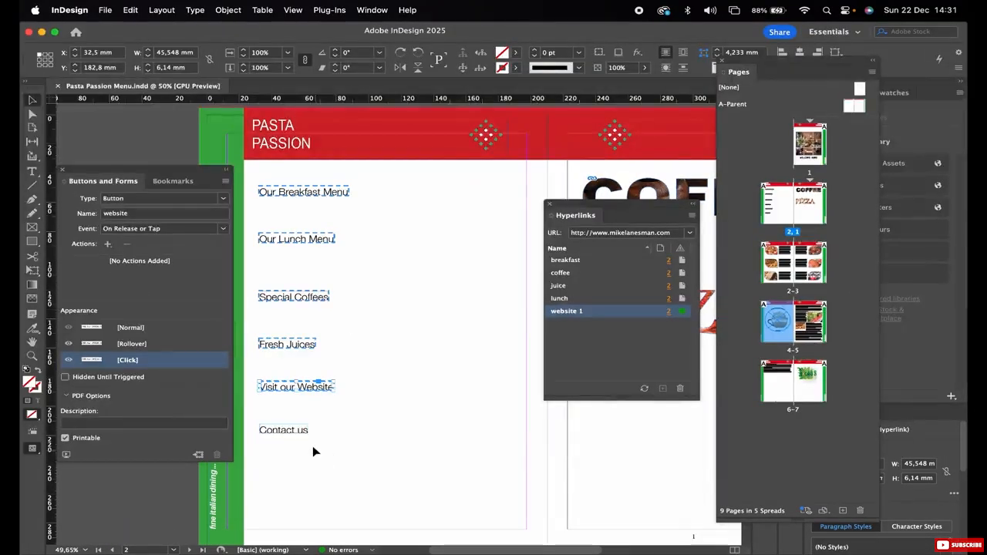
# Convert the Contact us text frame into a button with Rollover and Click appearances and name it email
pyautogui.click(286, 434)
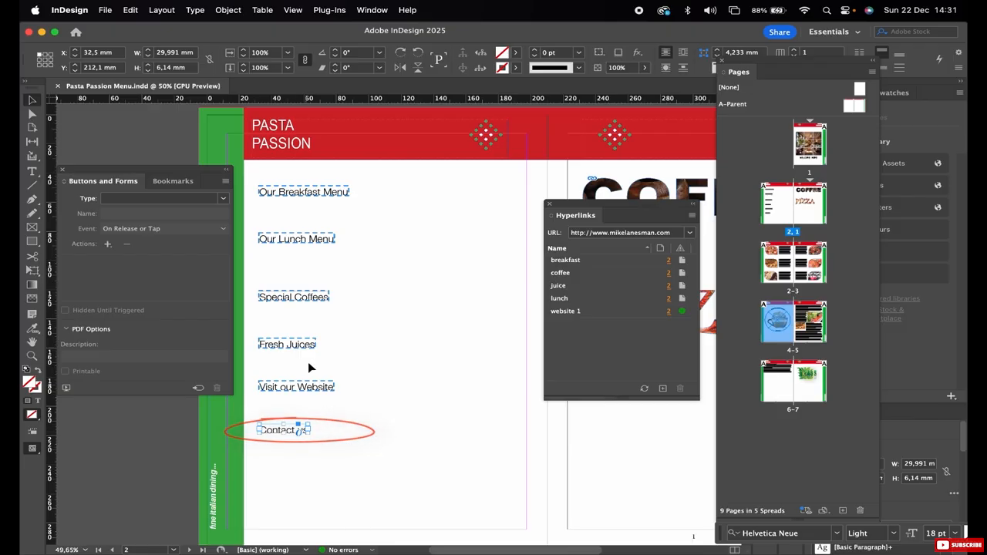
pyautogui.click(223, 199)
pyautogui.click(185, 206)
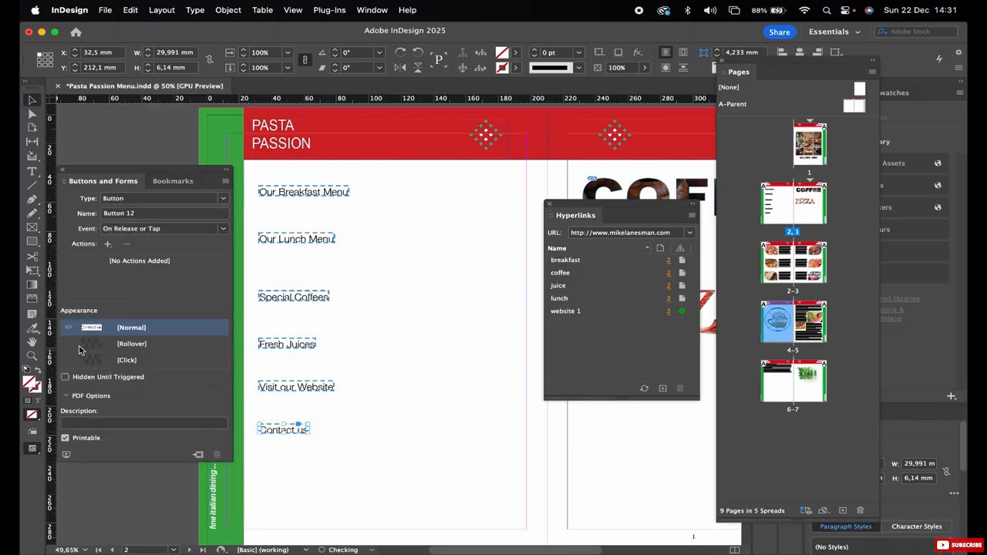
pyautogui.click(131, 343)
pyautogui.click(127, 359)
pyautogui.click(107, 217)
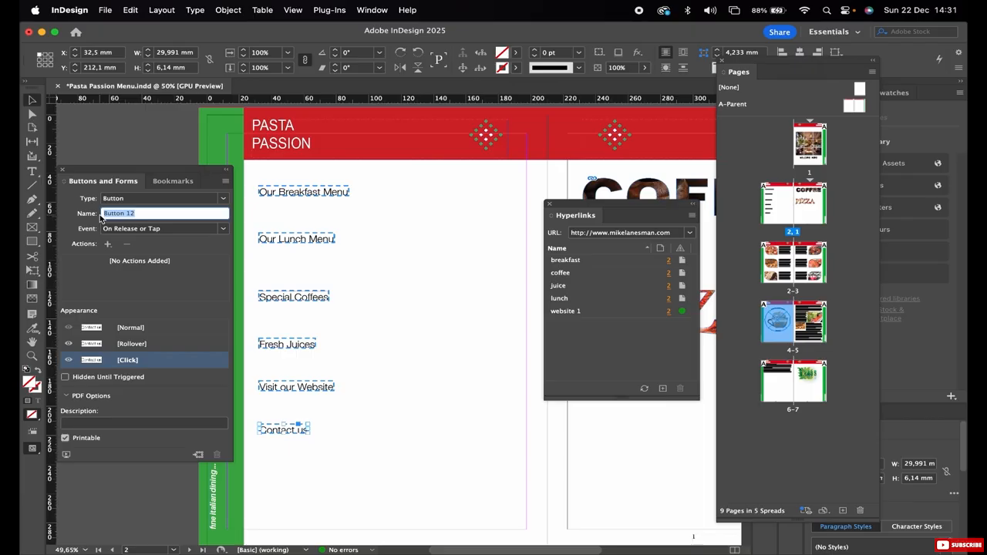
pyautogui.write('email')
pyautogui.press('Return')
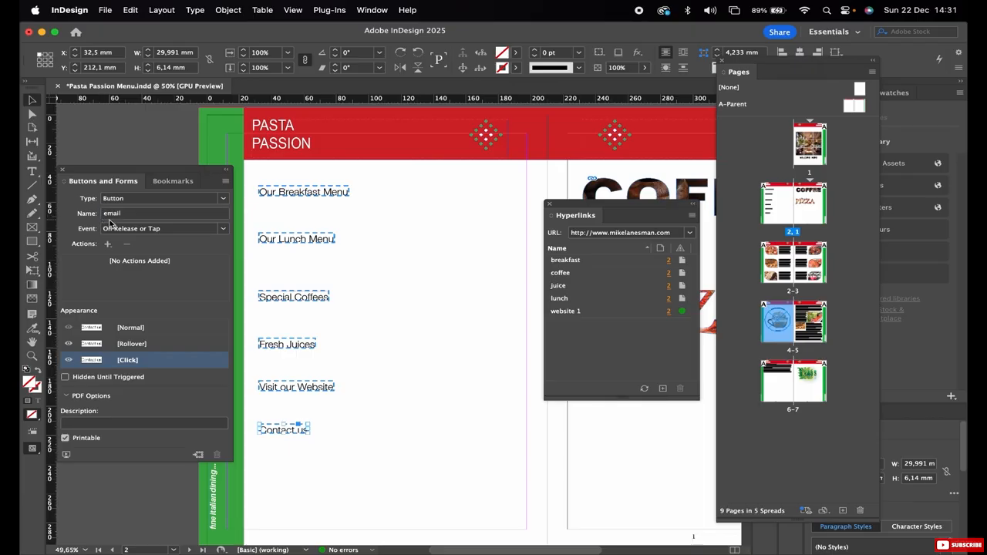
# Add an Email hyperlink to the Contact us button, entering mailto: followed by the contact's e-mail address
pyautogui.click(663, 388)
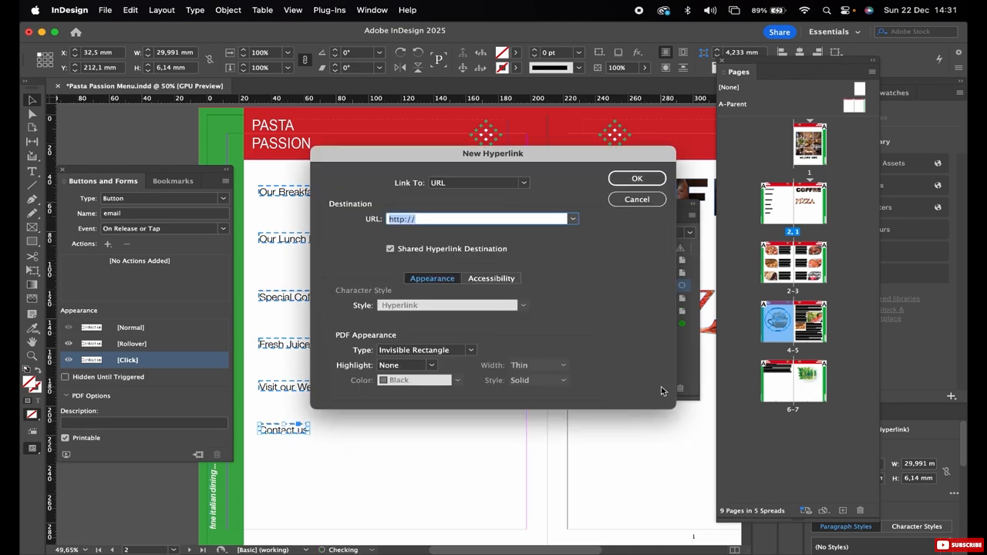
pyautogui.click(524, 183)
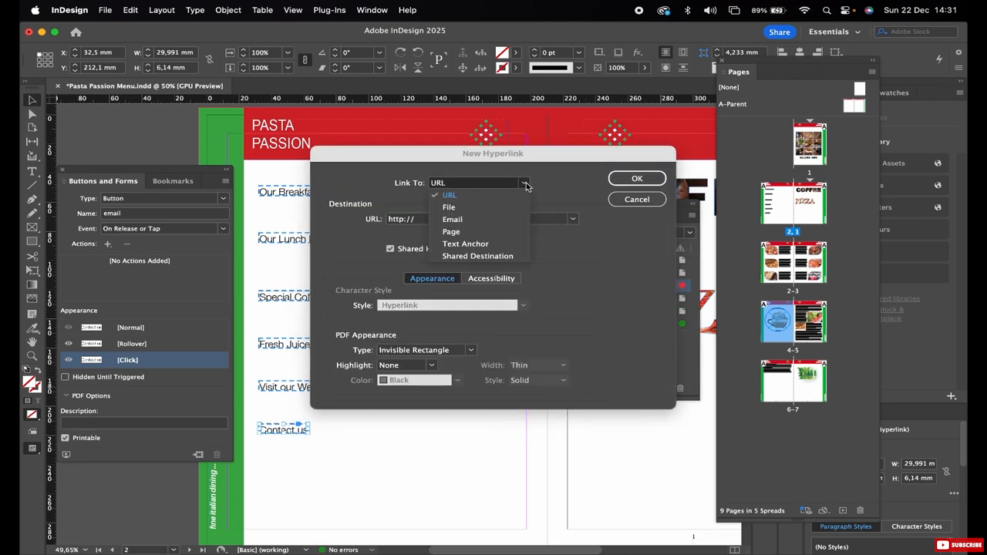
pyautogui.click(494, 219)
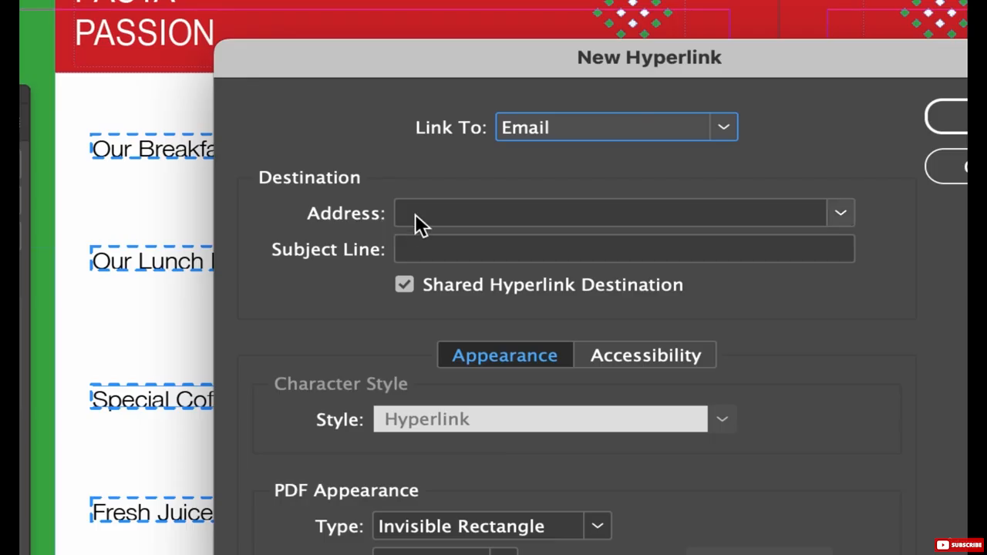
pyautogui.click(393, 219)
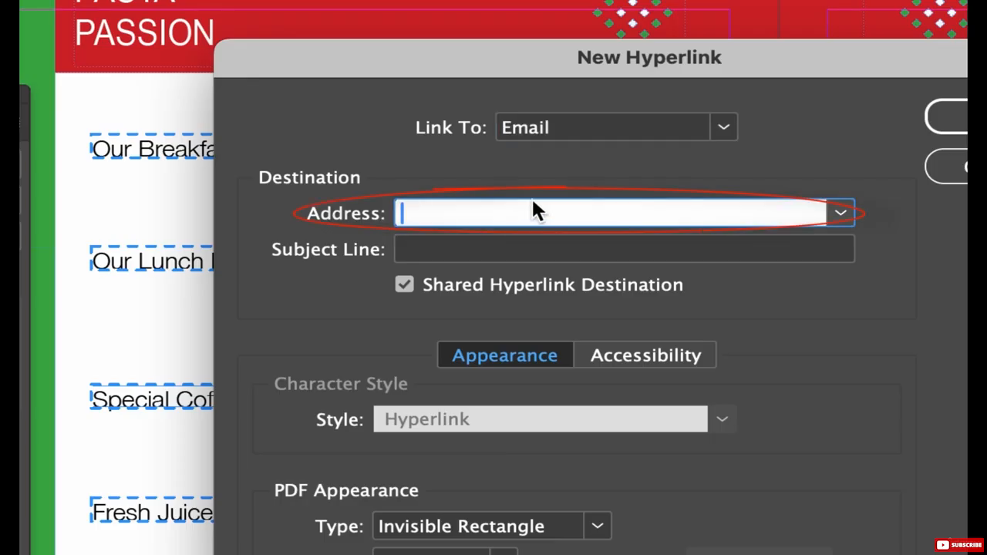
pyautogui.write('mailto')
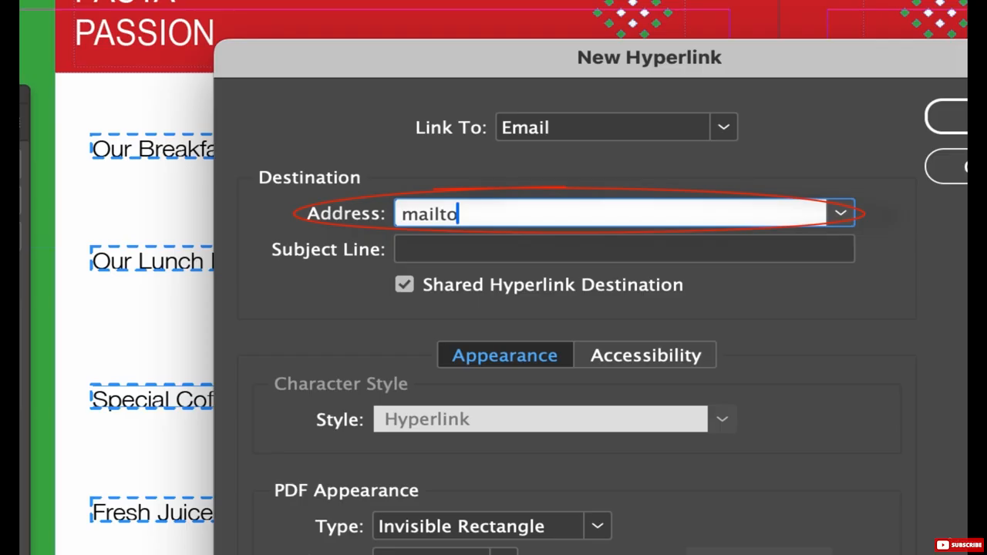
pyautogui.write(':mi')
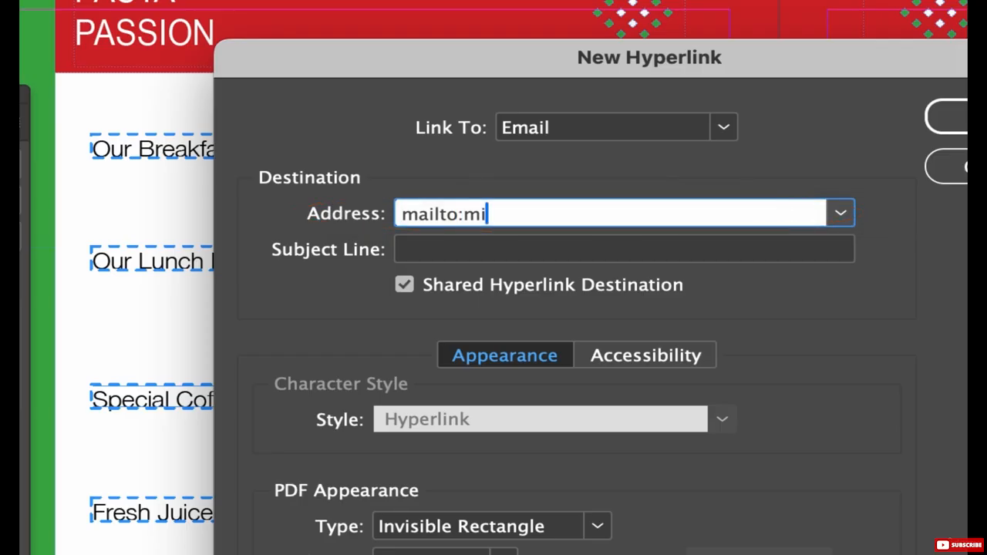
pyautogui.write('ke')
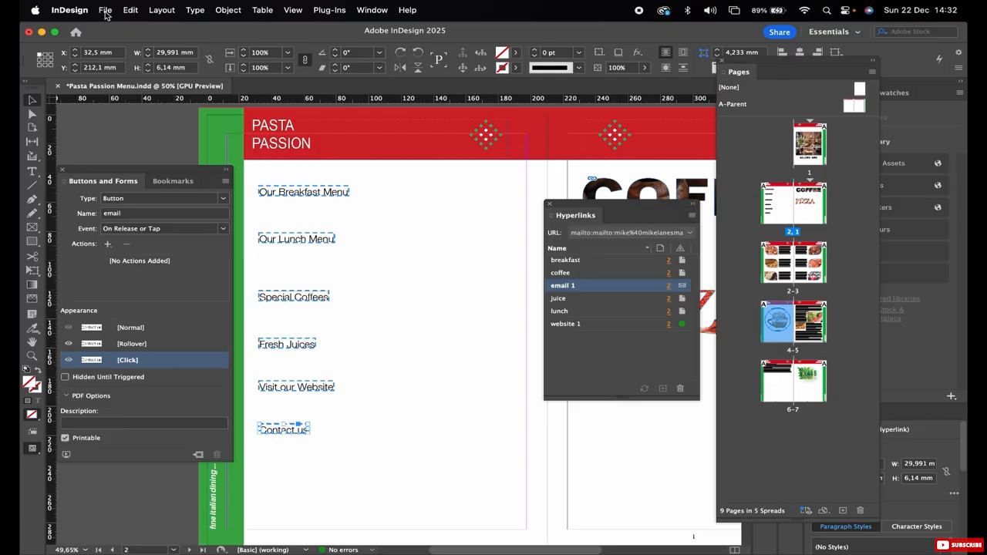
# Save the document and start exporting it as Pasta Passion Menu in Adobe PDF (Print) format to the InDesign Menu folder
pyautogui.click(105, 10)
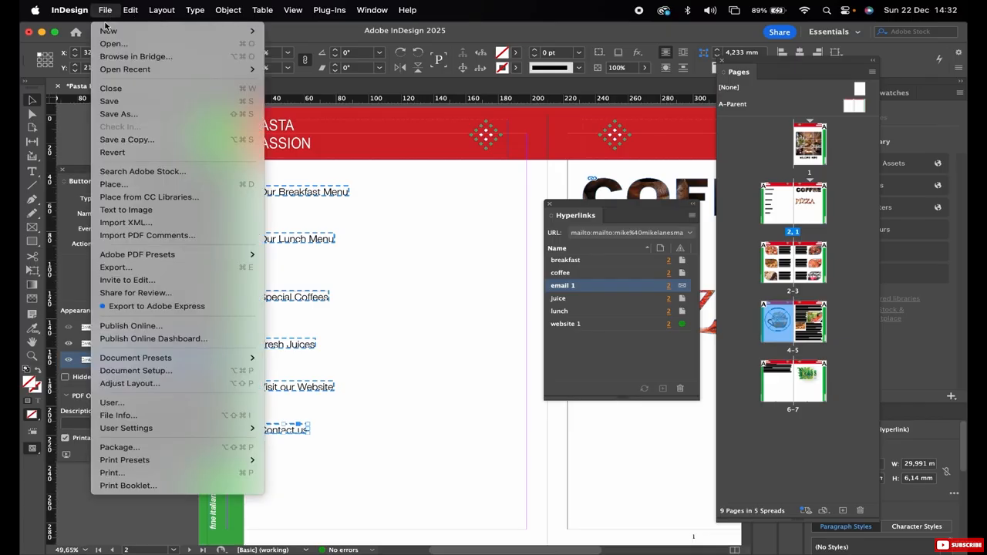
pyautogui.click(114, 110)
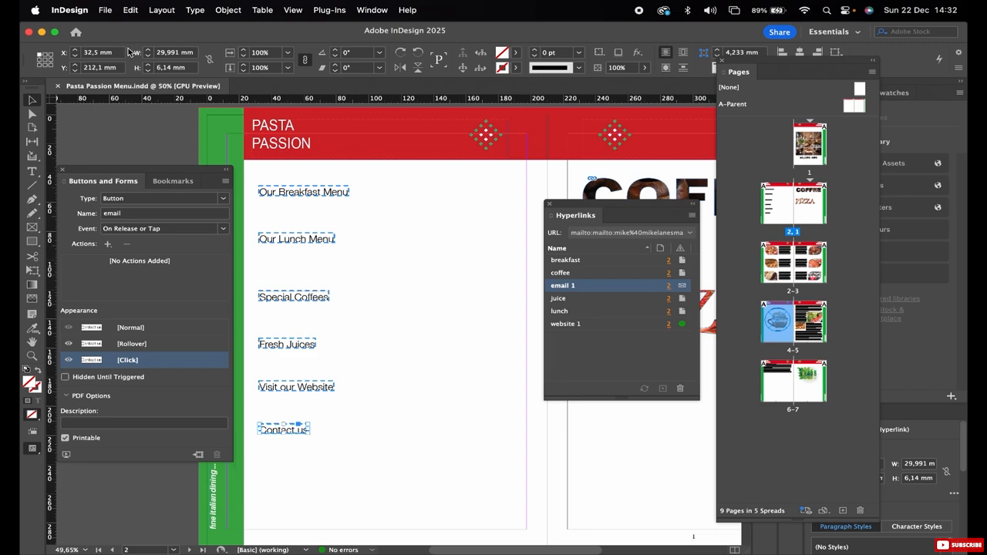
pyautogui.click(106, 10)
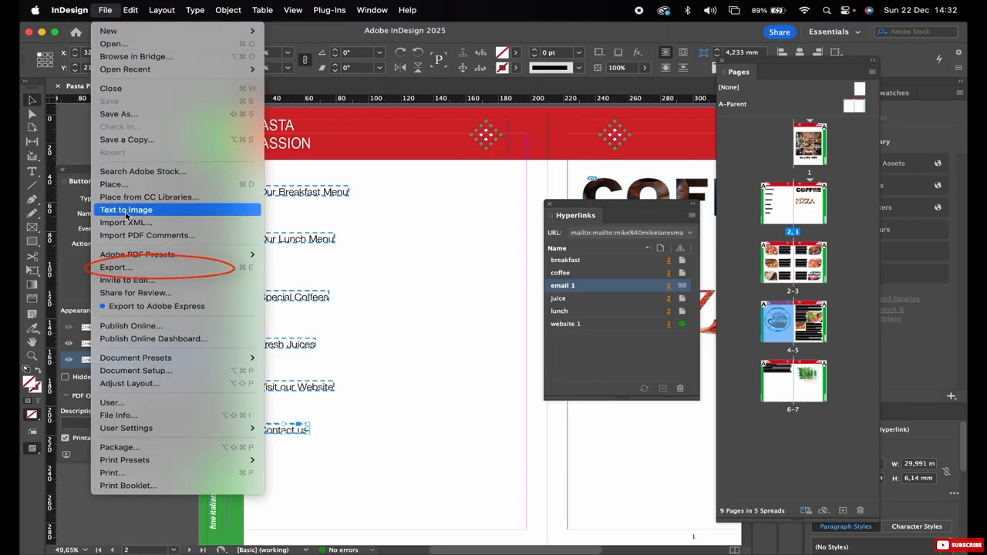
pyautogui.click(114, 267)
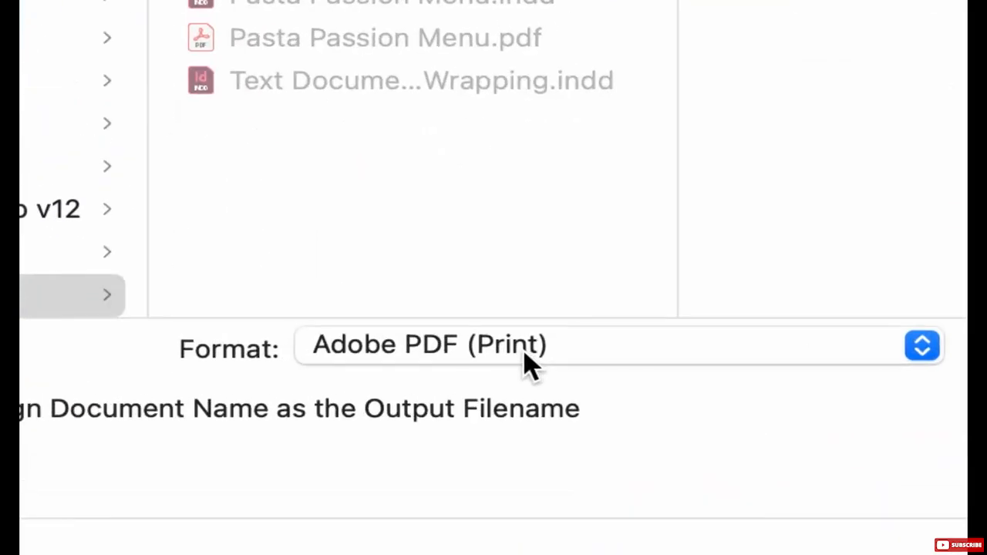
pyautogui.click(523, 357)
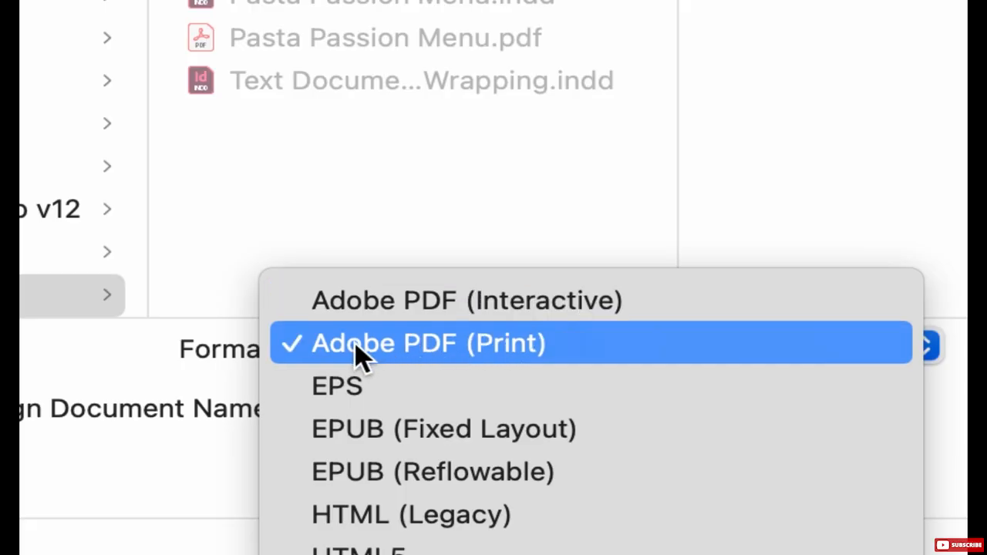
pyautogui.click(397, 358)
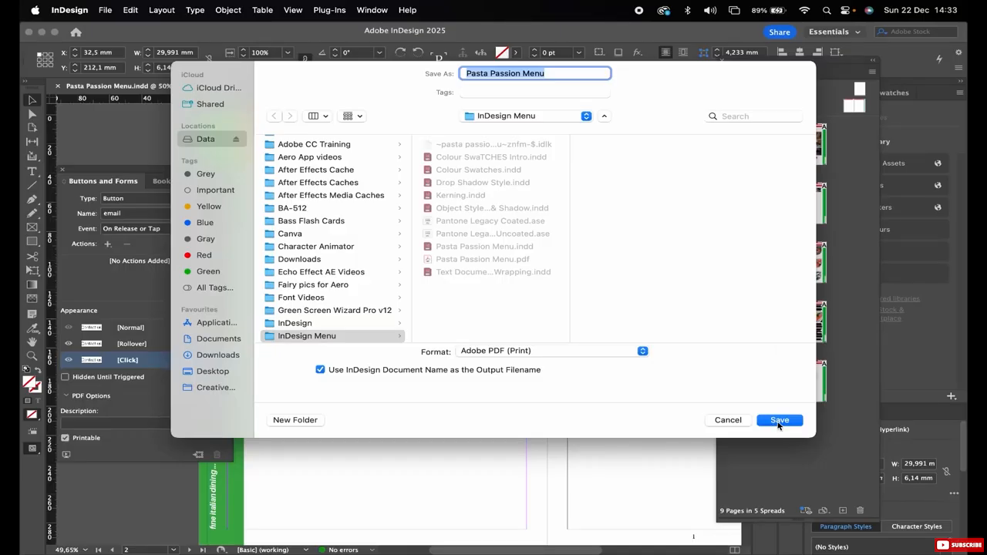
pyautogui.click(778, 421)
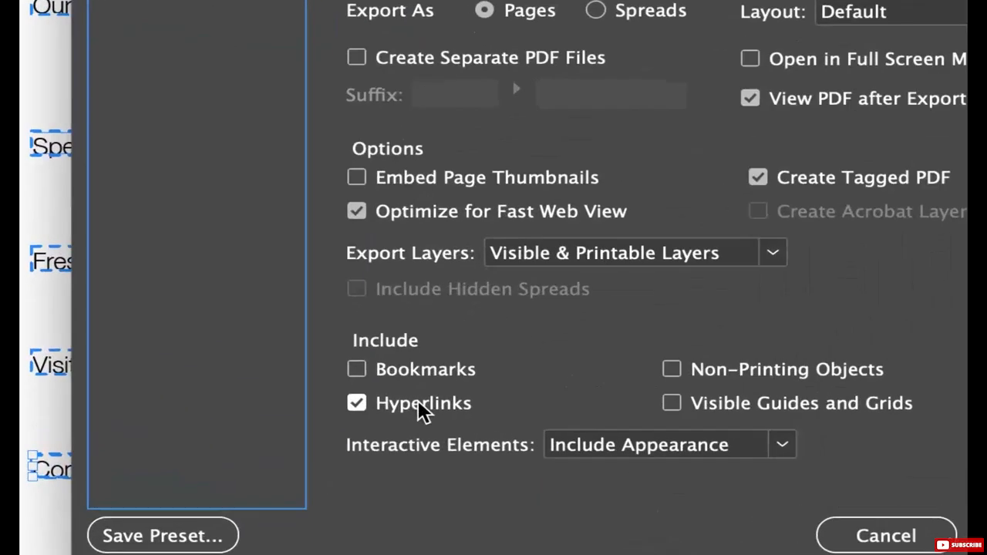
# Export the PDF with Hyperlinks included and Interactive Elements set to Include Appearance
pyautogui.click(382, 402)
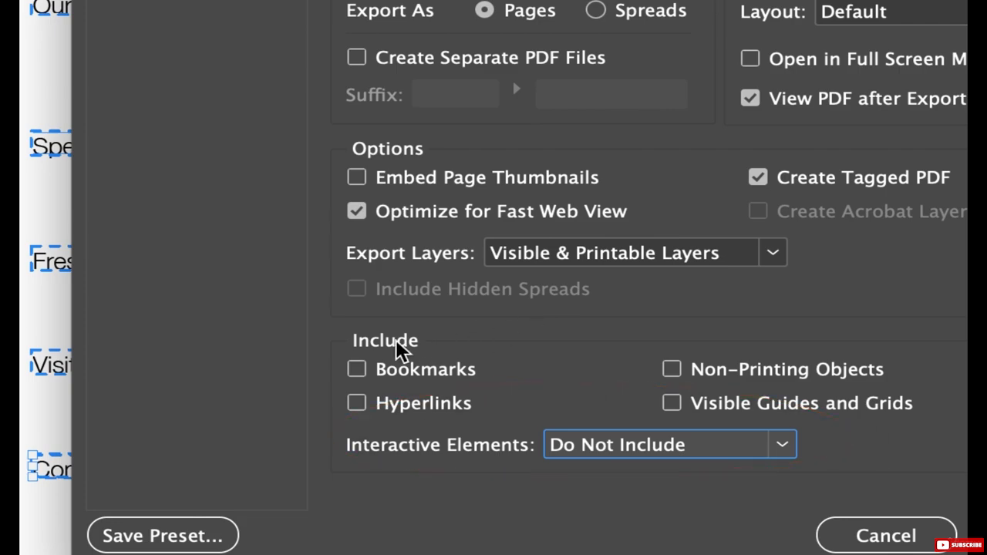
pyautogui.click(357, 403)
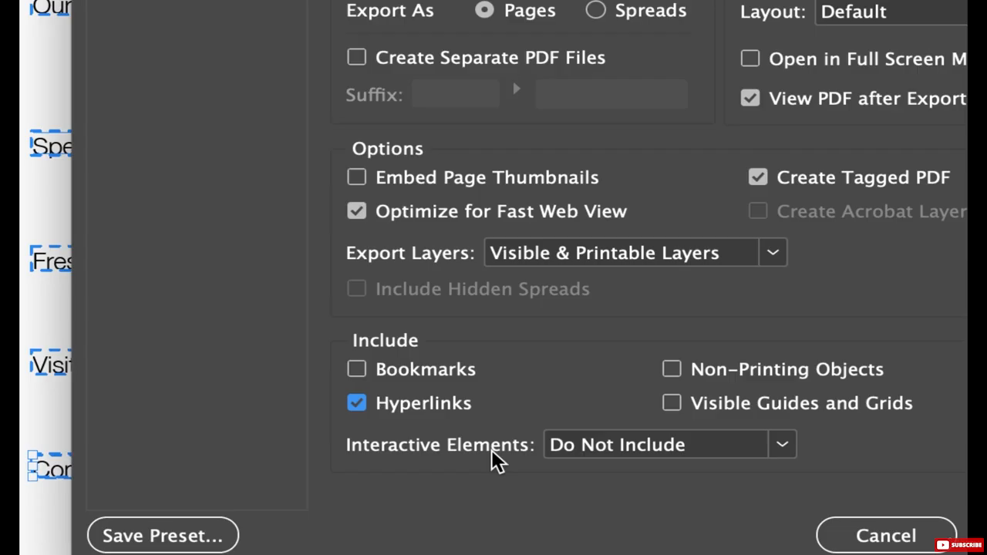
pyautogui.click(783, 449)
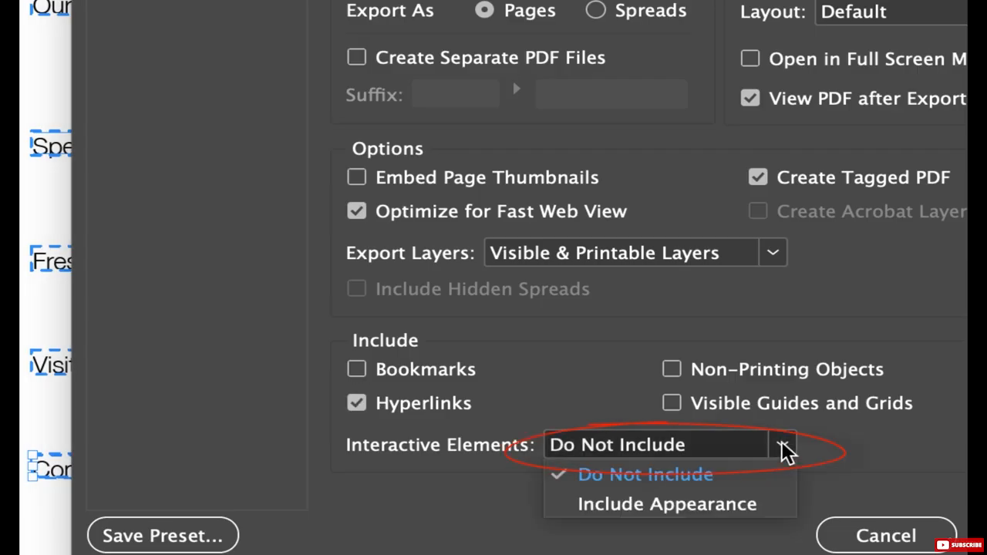
pyautogui.click(706, 513)
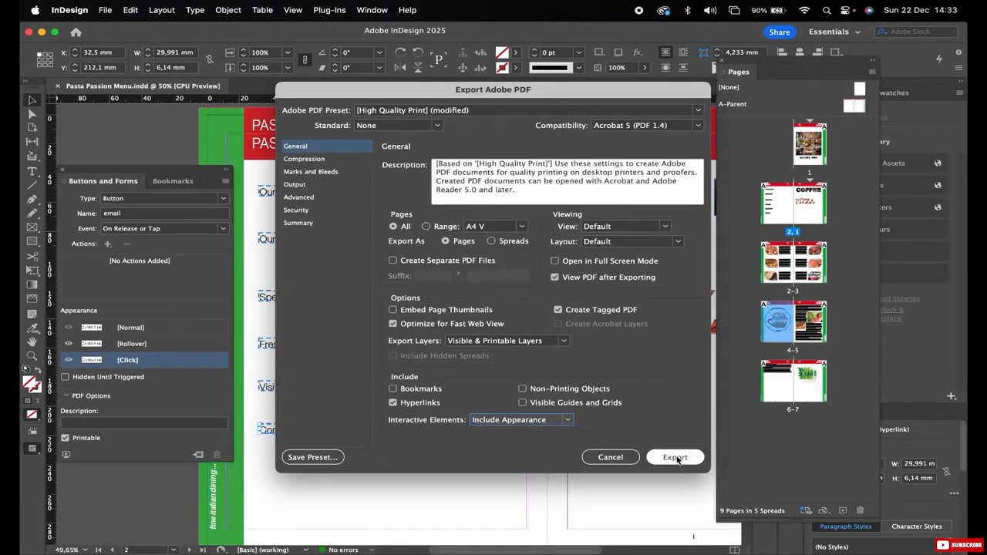
pyautogui.click(675, 457)
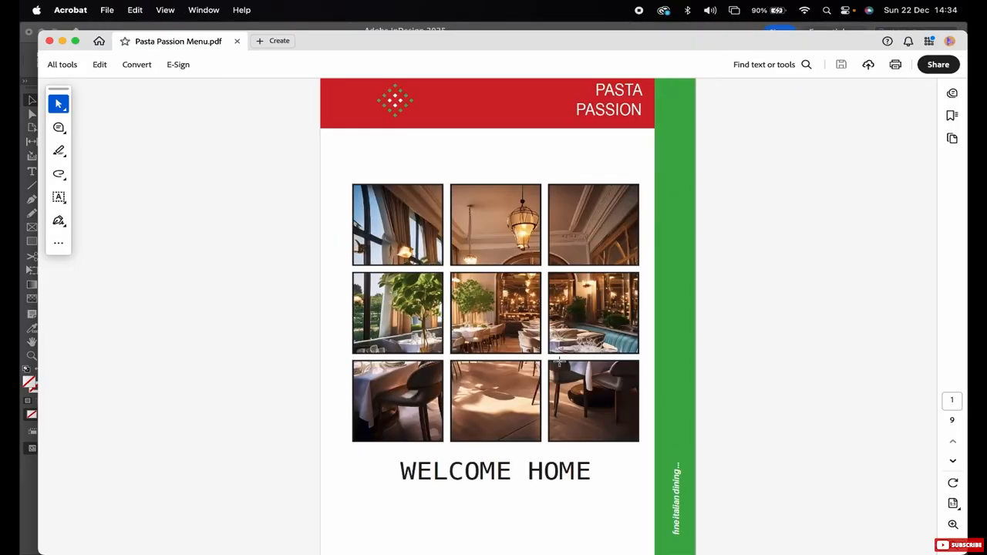
# Test the Our Breakfast Menu and Our Lunch Menu links on the exported PDF's contents page
pyautogui.scroll(-2, 559, 361)
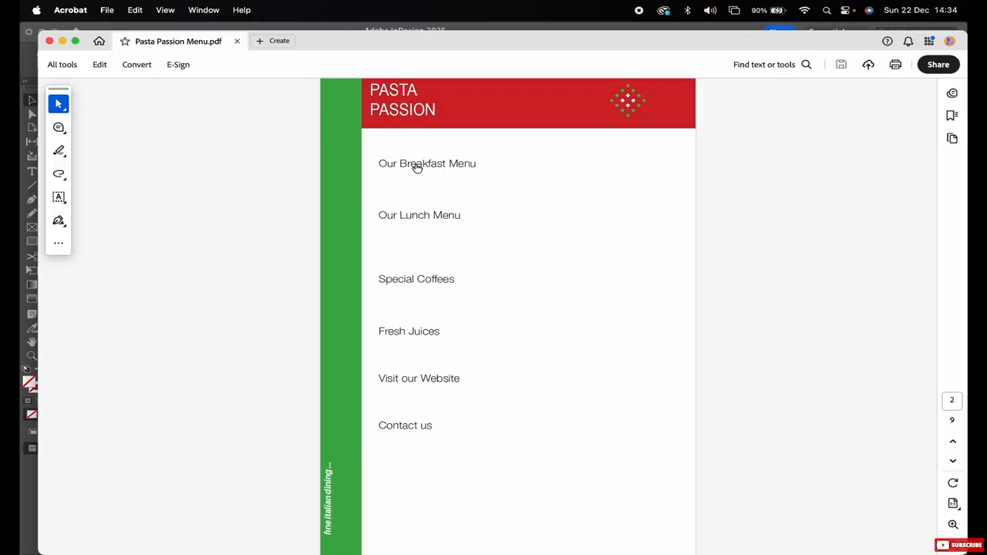
pyautogui.click(413, 153)
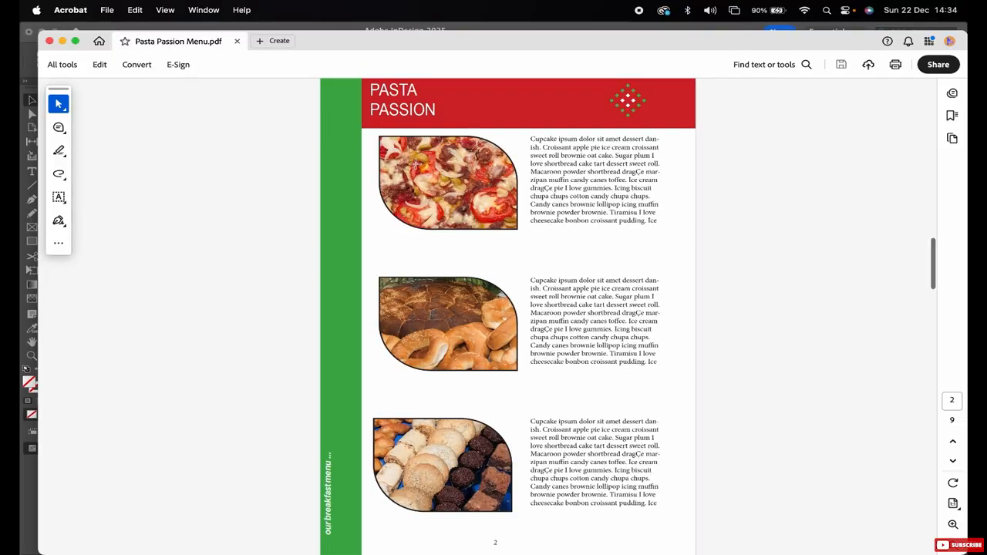
pyautogui.scroll(15, 415, 169)
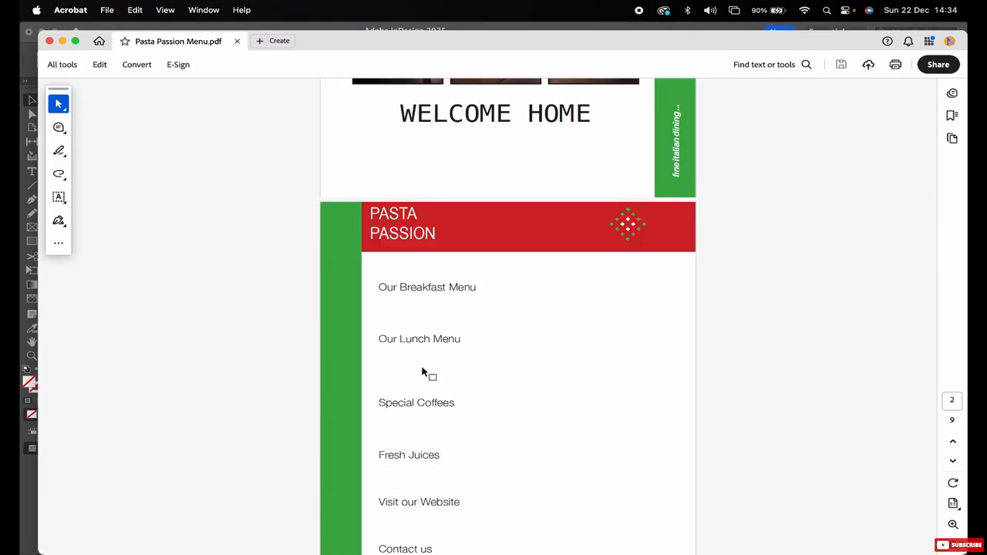
pyautogui.click(400, 341)
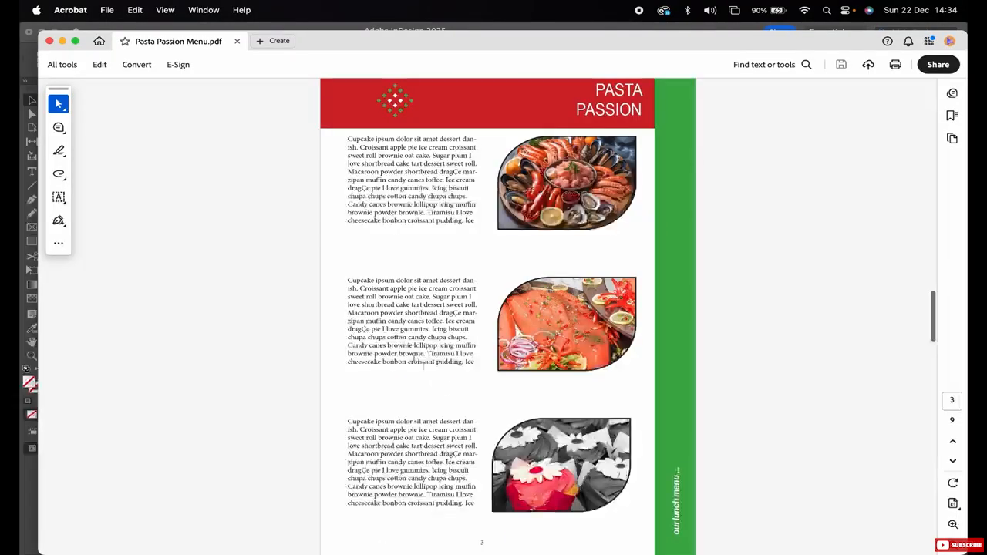
# Test the Fresh Juices link on the PDF's contents page and return to that page
pyautogui.scroll(5, 408, 274)
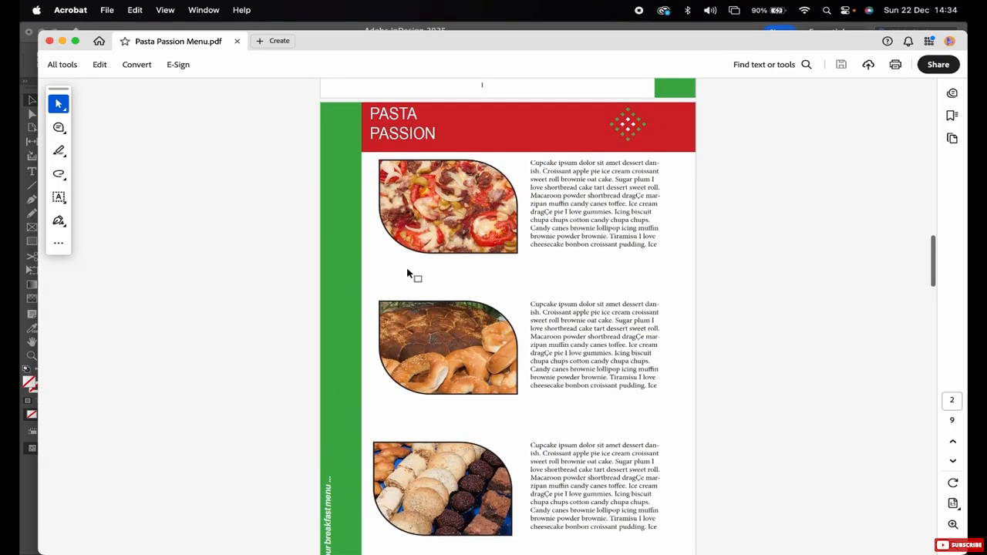
pyautogui.scroll(6, 408, 274)
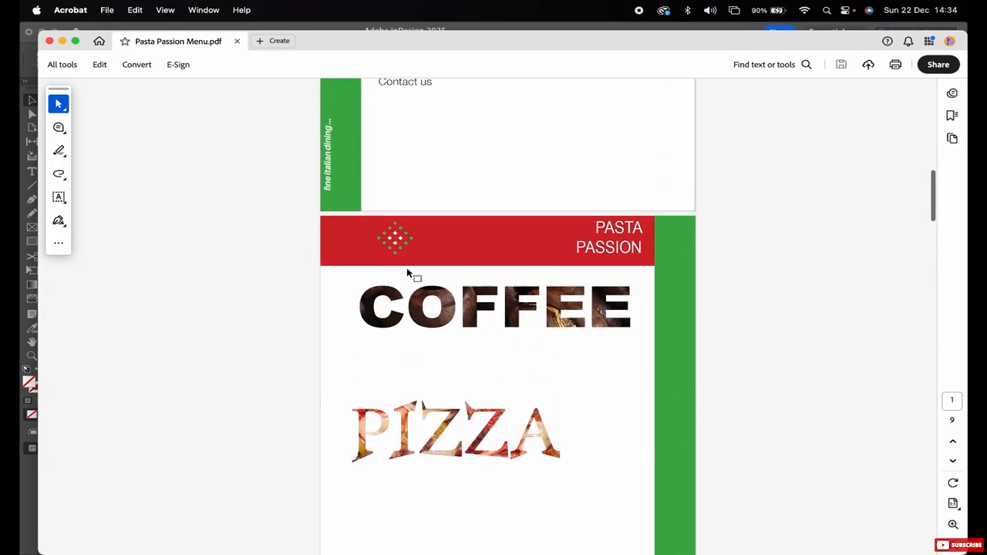
pyautogui.scroll(3, 408, 273)
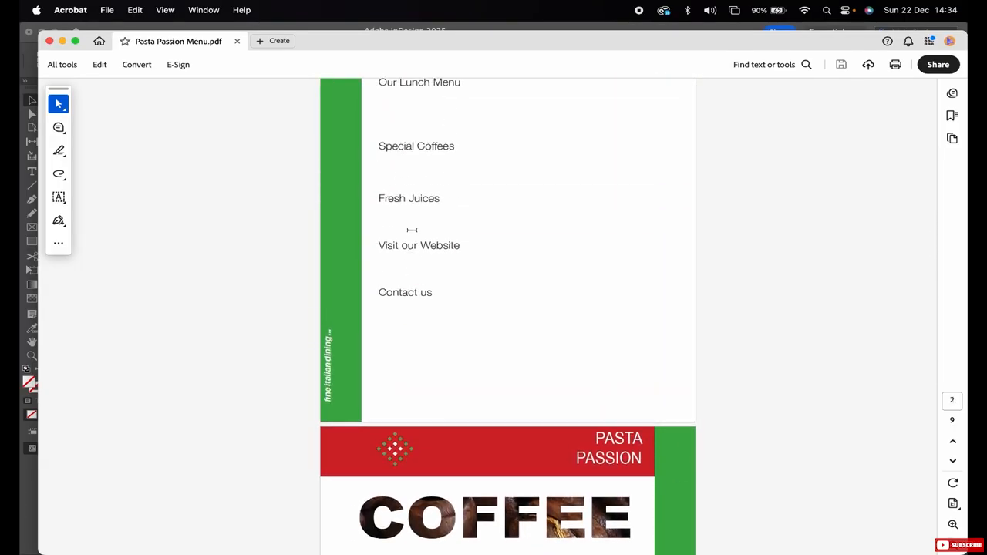
pyautogui.click(413, 201)
pyautogui.scroll(-5, 454, 295)
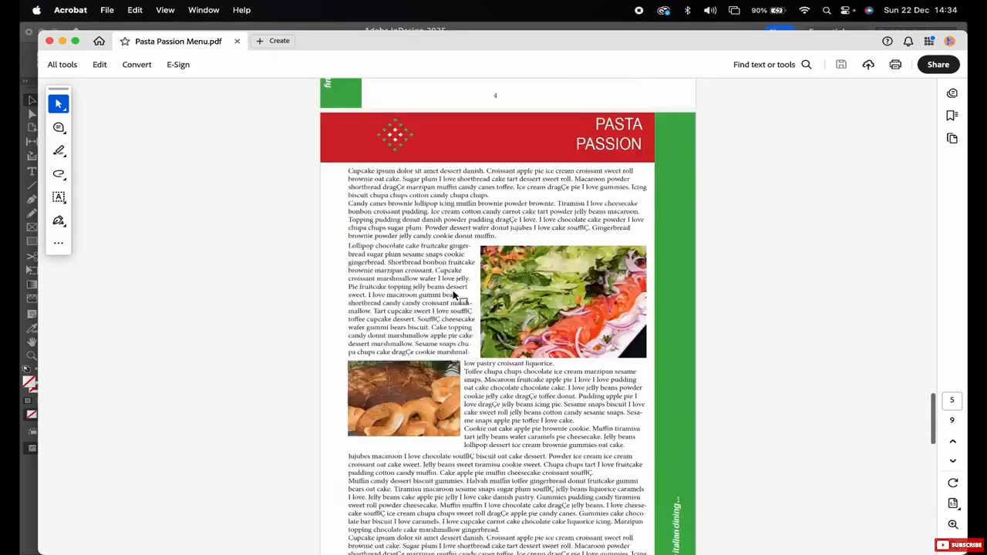
pyautogui.scroll(15, 454, 295)
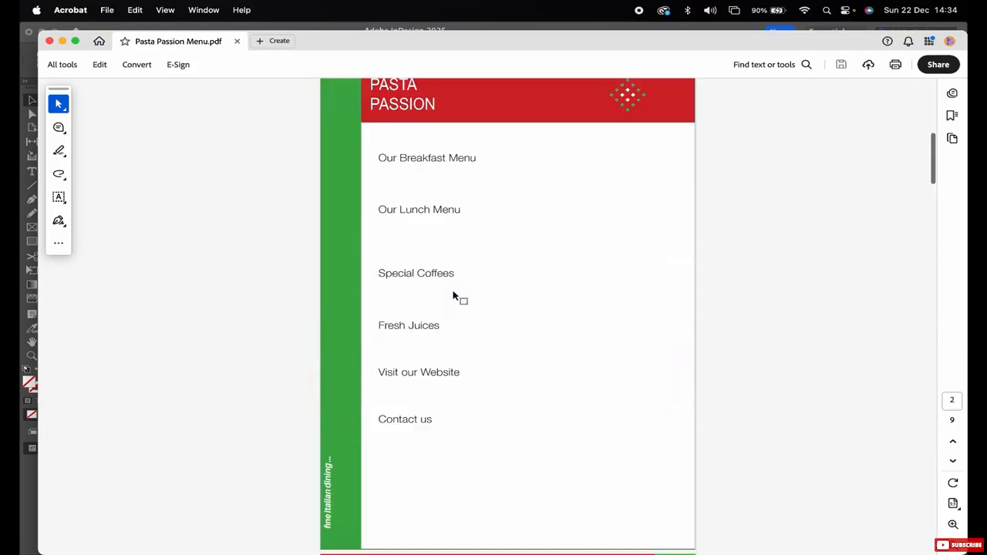
pyautogui.scroll(2, 454, 296)
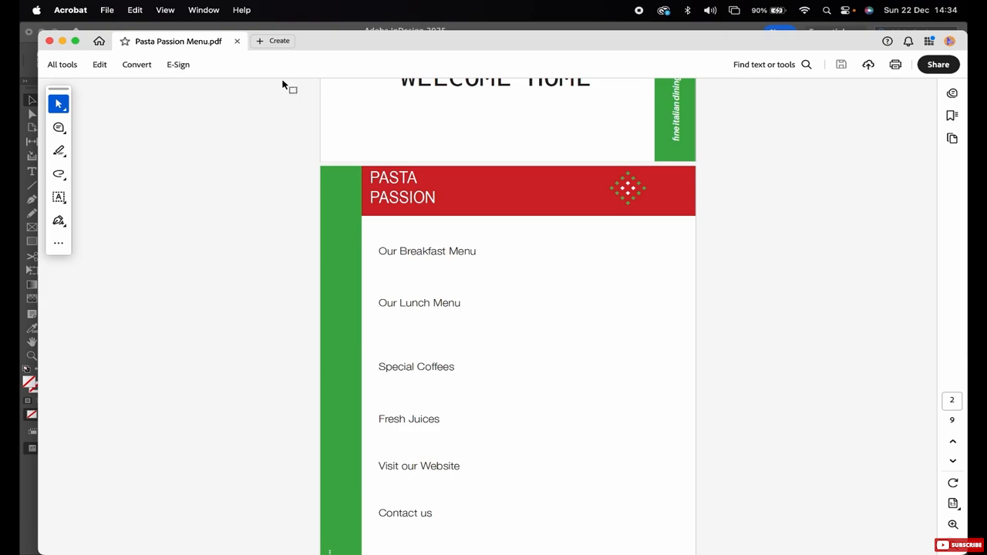
# Close the PDF, switch to InDesign and open the A-Parent spread for editing
pyautogui.click(236, 41)
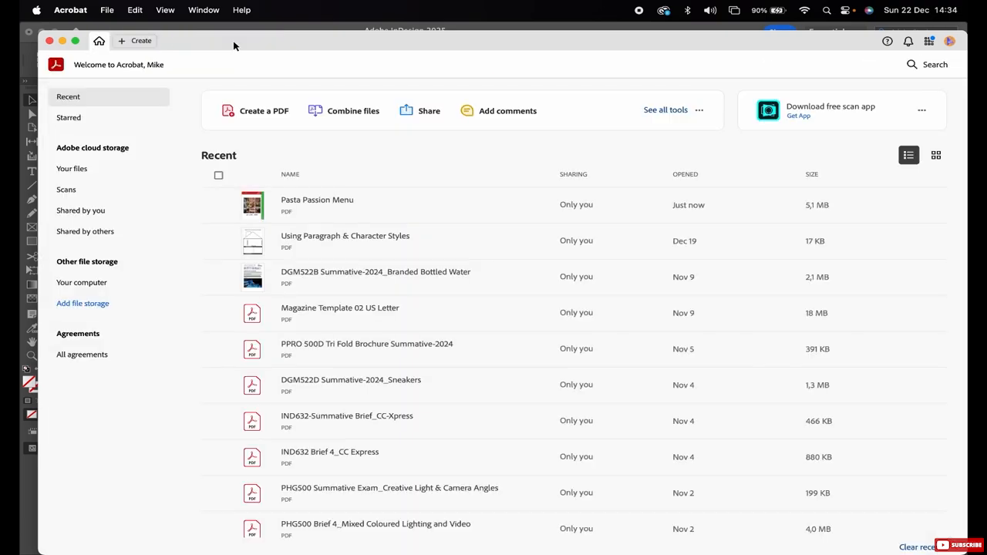
pyautogui.press('super+Tab')
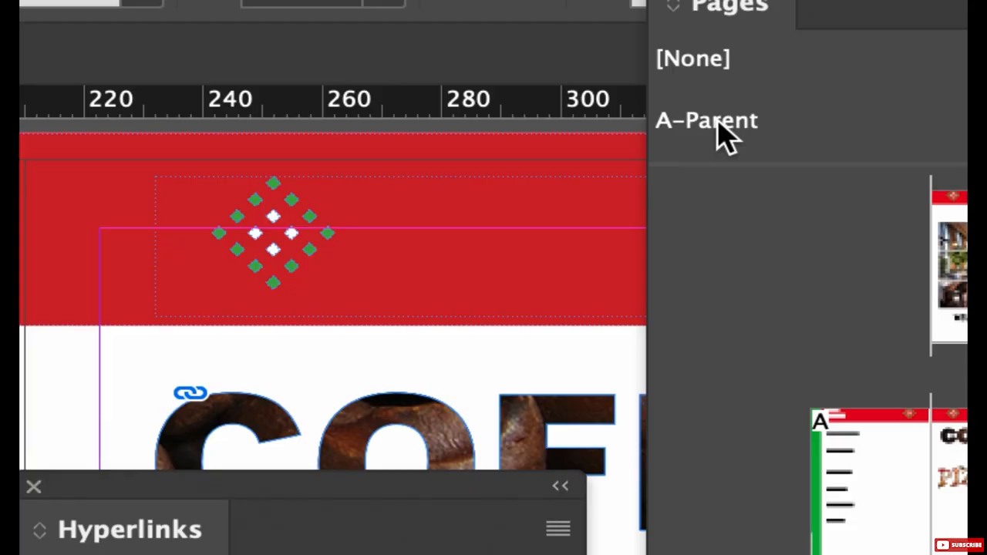
pyautogui.doubleClick(725, 132)
# Create a text frame at the foot of the left parent page reading Return to Index
pyautogui.click(29, 174)
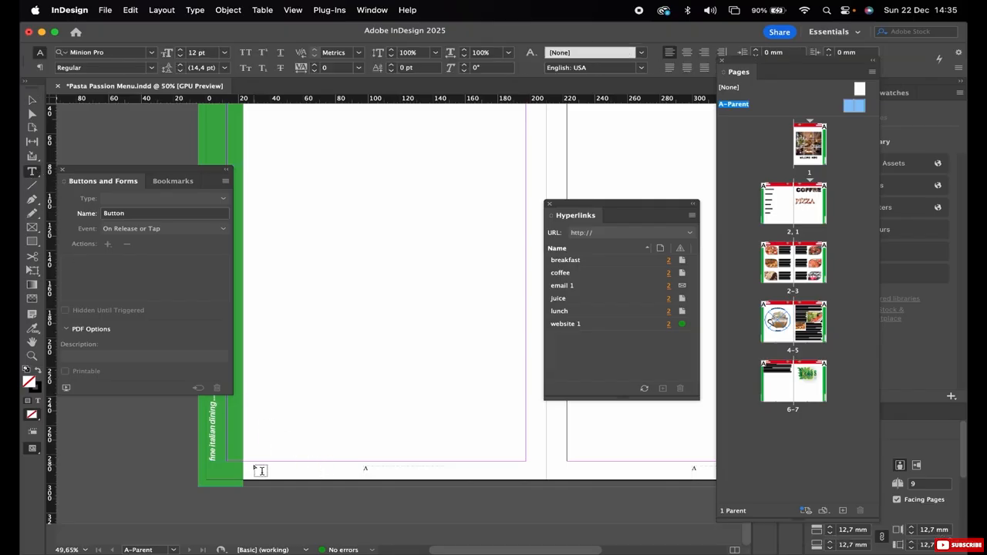
pyautogui.moveTo(254, 467); pyautogui.dragTo(347, 476)
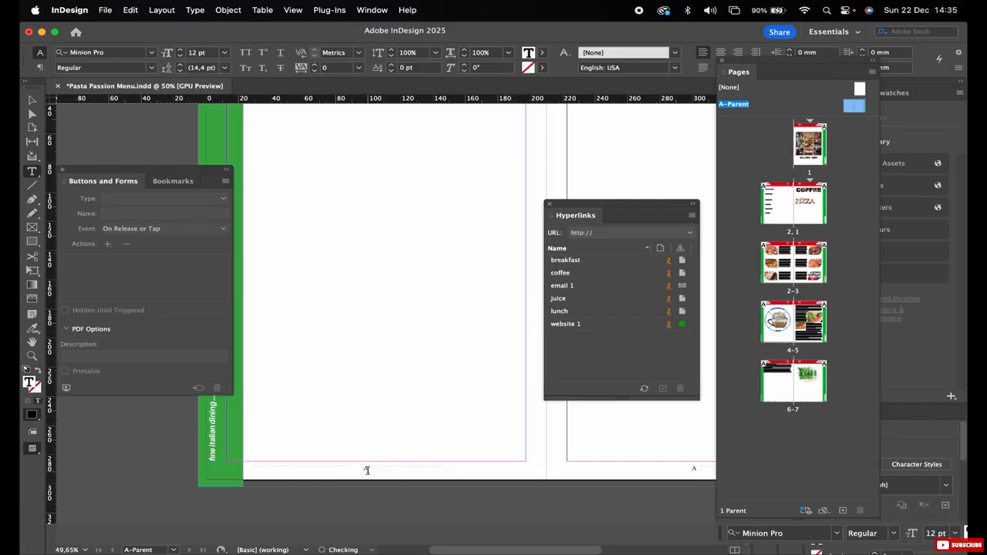
pyautogui.write('Return')
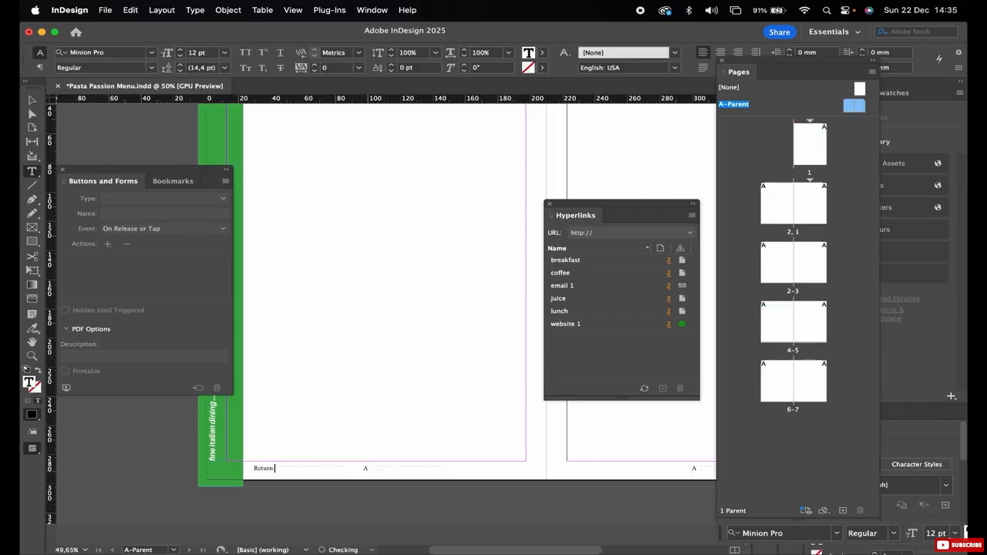
pyautogui.write(' to Index')
pyautogui.press('Escape')
# Set the Return to Index text to 14 pt and fit the frame to its content
pyautogui.press('super+t')
pyautogui.rightClick(297, 472)
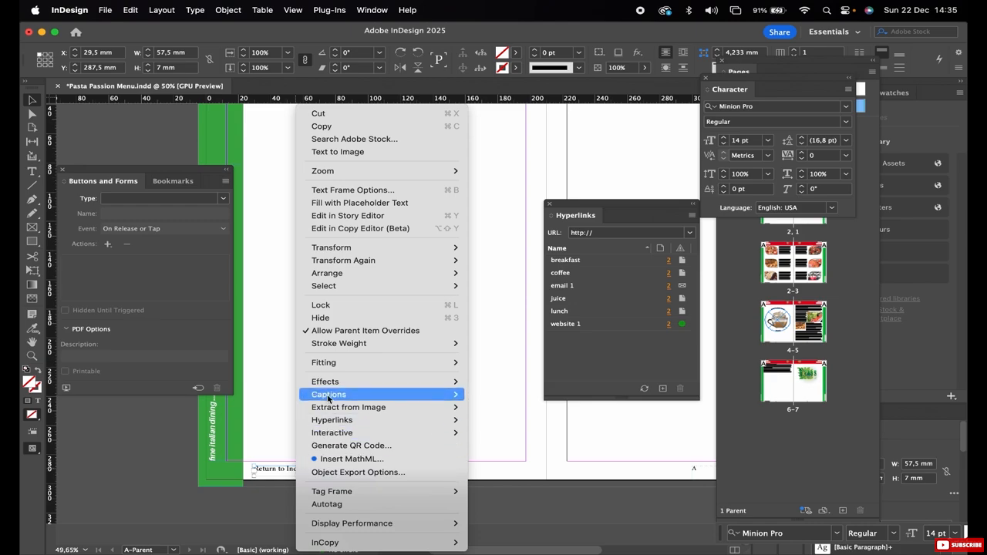
pyautogui.moveTo(340, 364)
pyautogui.click(503, 364)
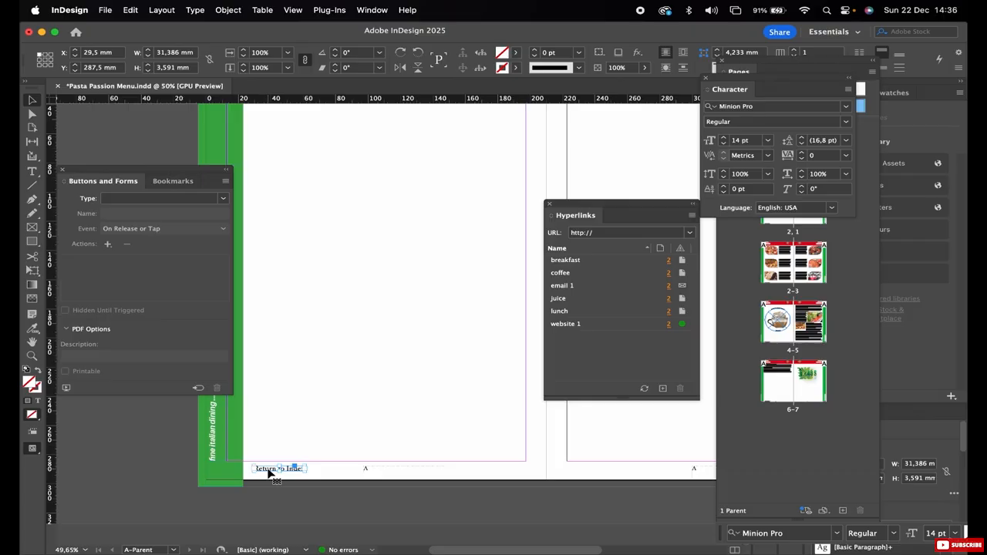
# Move the Return to Index frame to about X 48 mm and duplicate it at the foot of the right parent page, about X 321 mm
pyautogui.moveTo(269, 471); pyautogui.dragTo(296, 472)
pyautogui.hscroll(5, 296, 470)
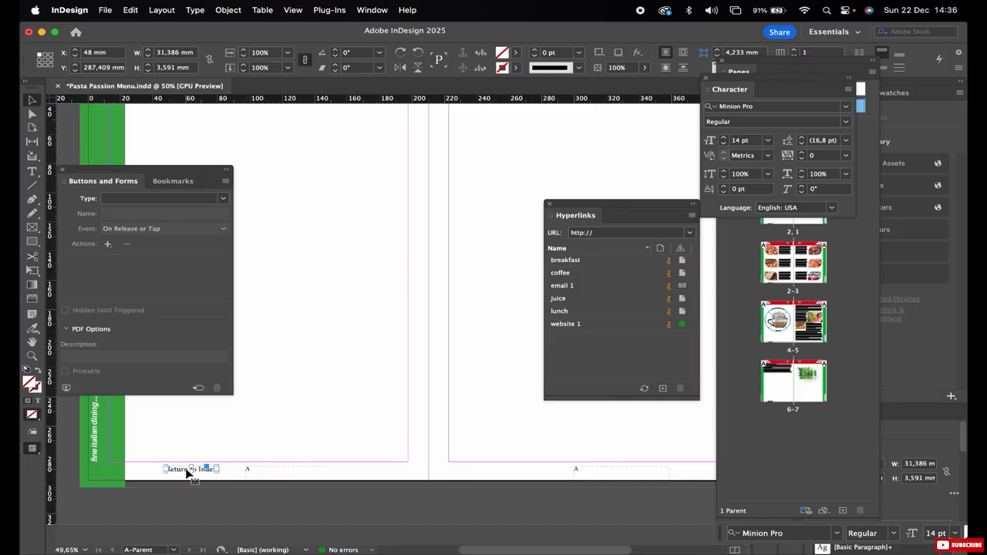
pyautogui.moveTo(191, 469); pyautogui.dragTo(632, 469)
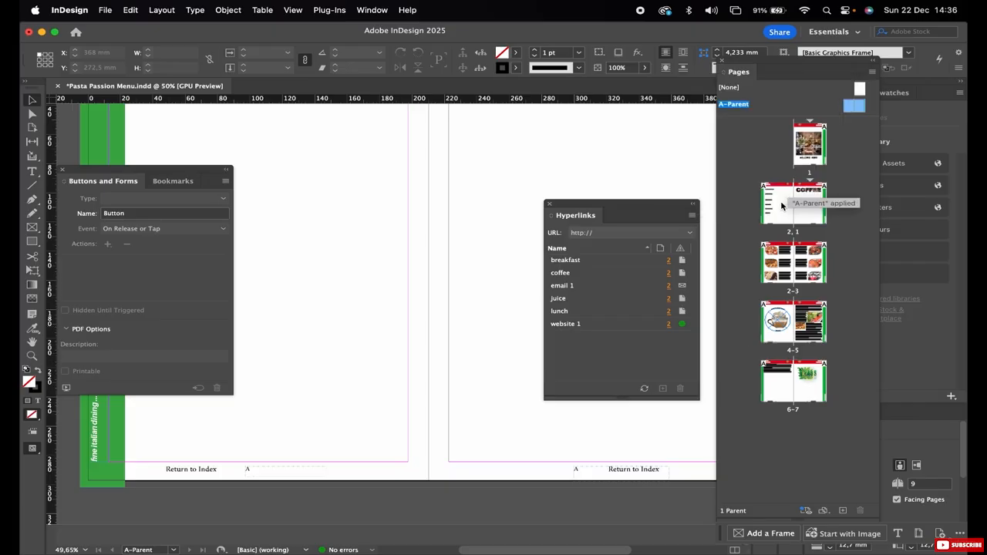
# Check the Return to Index text on page 2 and the 2–3 spread, and reopen A-Parent
pyautogui.doubleClick(781, 205)
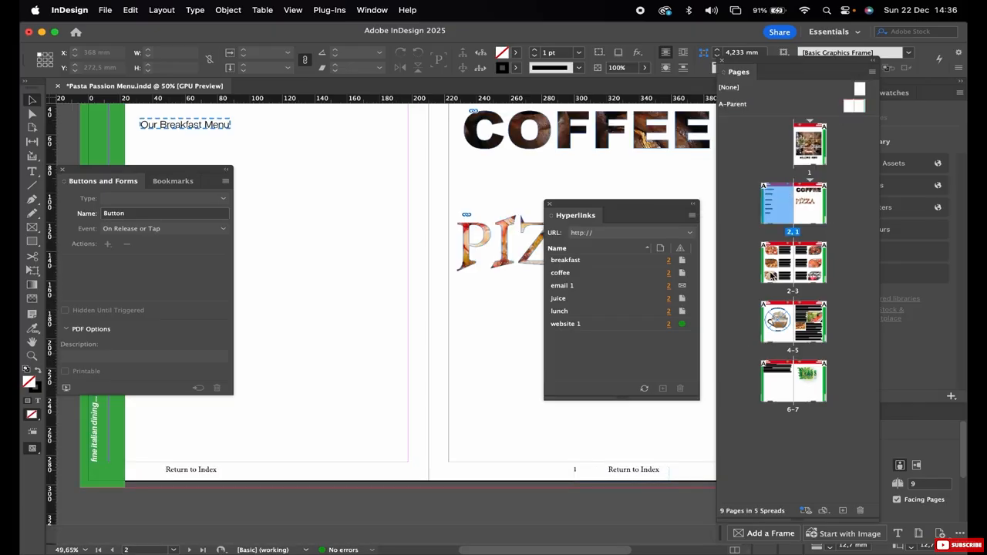
pyautogui.doubleClick(791, 275)
pyautogui.doubleClick(736, 105)
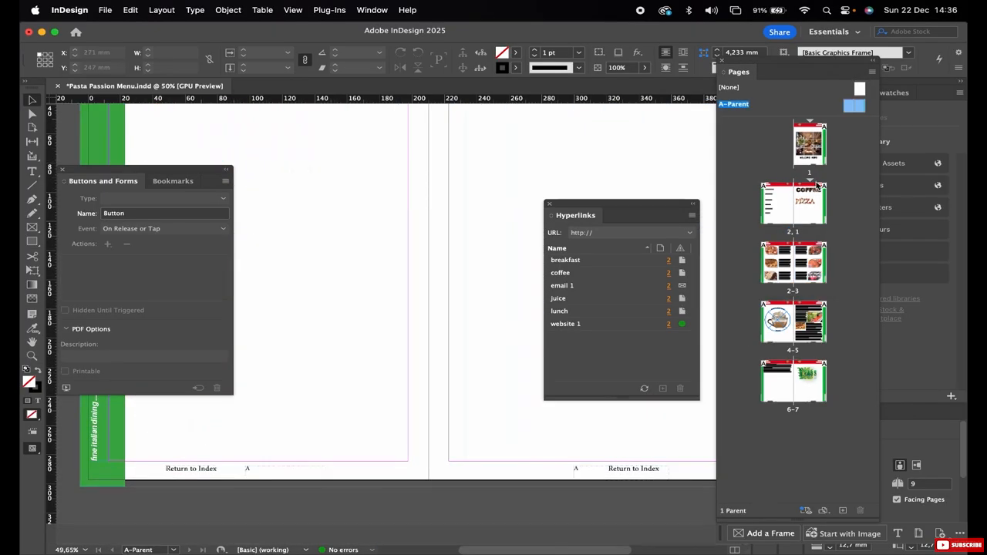
# Convert the left page's Return to Index frame into a button with Rollover and Click appearances and name it return01
pyautogui.click(181, 473)
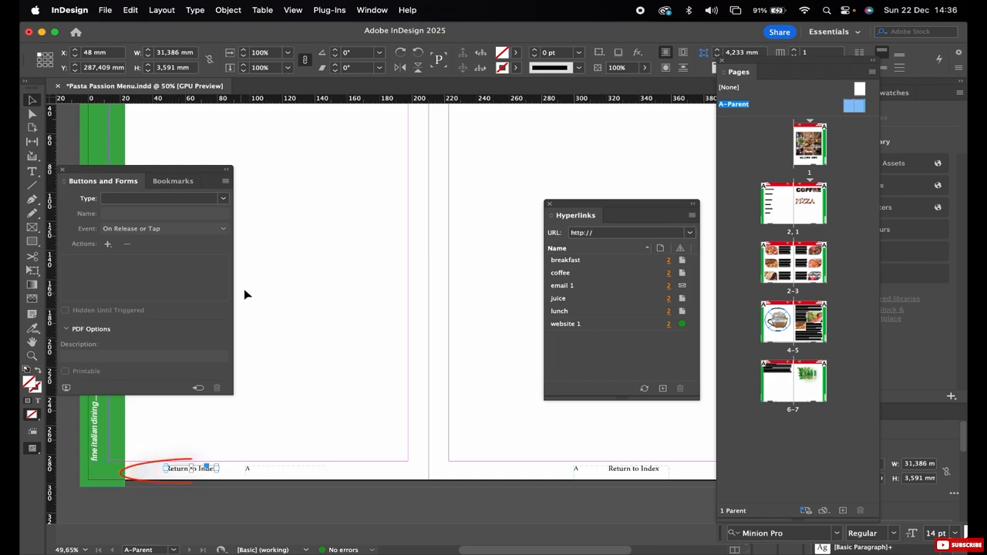
pyautogui.click(194, 199)
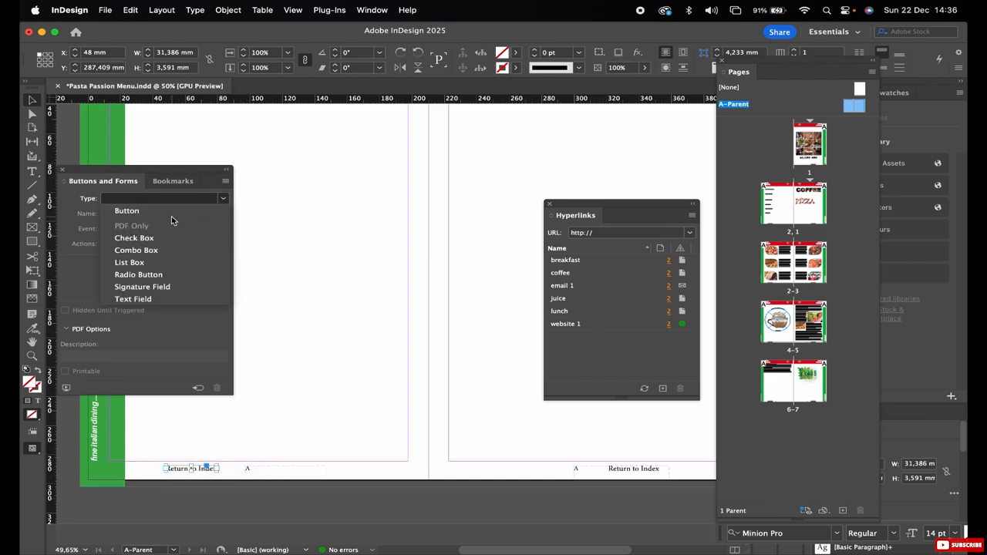
pyautogui.click(171, 213)
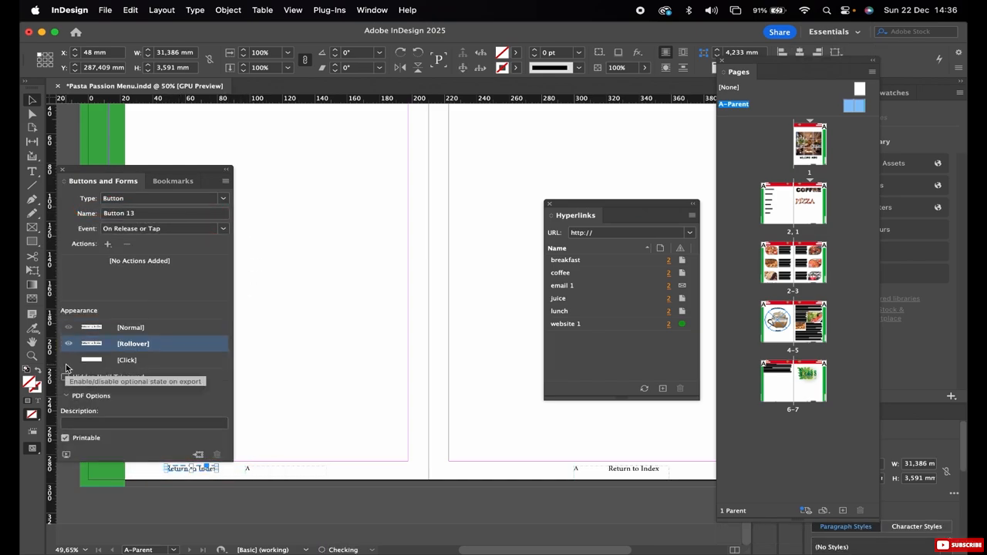
pyautogui.click(127, 359)
pyautogui.click(162, 212)
pyautogui.write('retu')
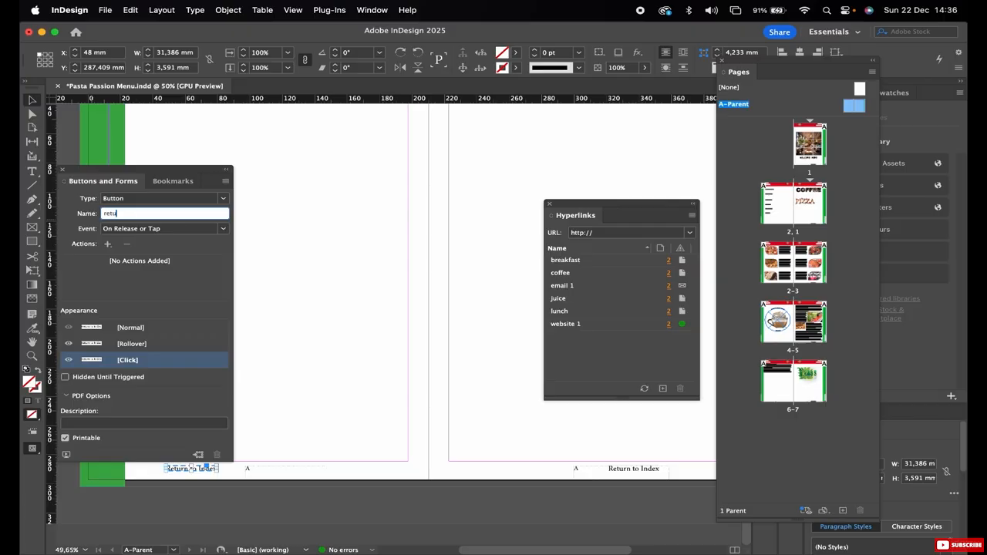
pyautogui.write('rn01')
pyautogui.press('Return')
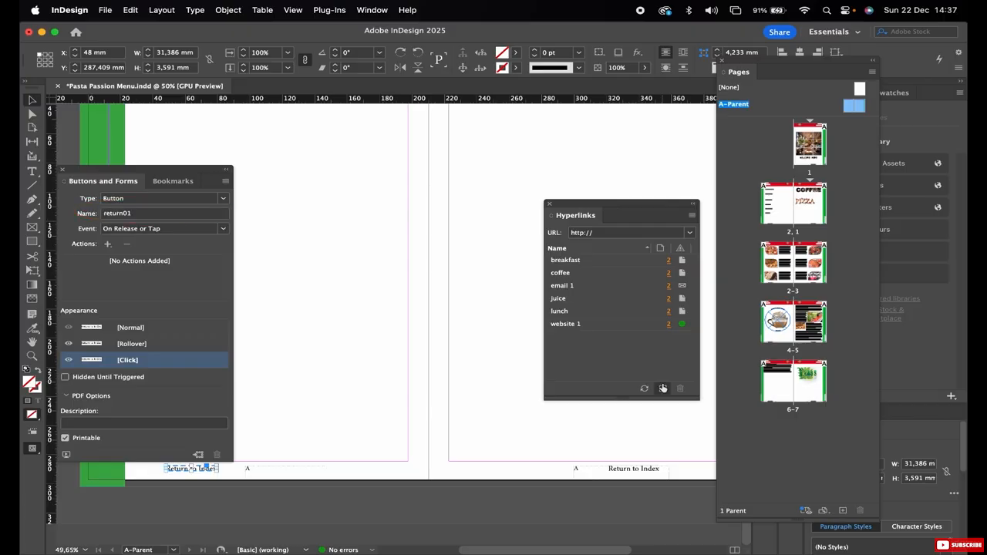
# Add a Page hyperlink to the return01 button, targeting page 2 with the Fit in Window zoom setting
pyautogui.click(663, 389)
pyautogui.click(417, 170)
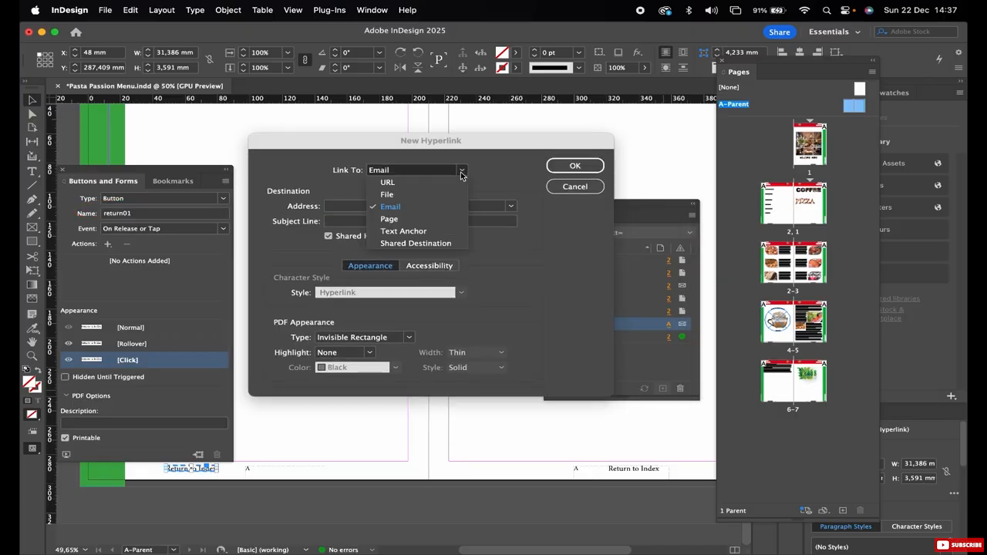
pyautogui.click(390, 220)
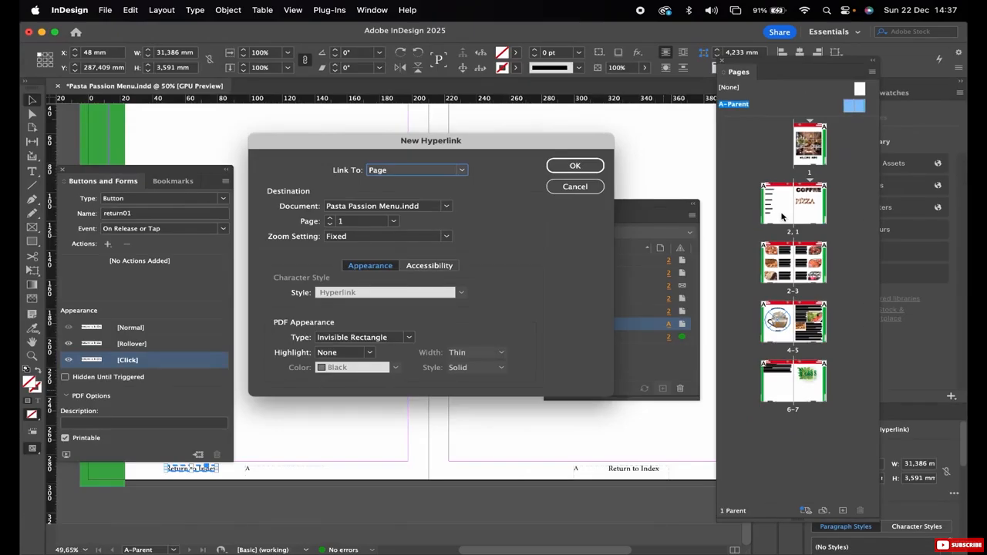
pyautogui.click(394, 222)
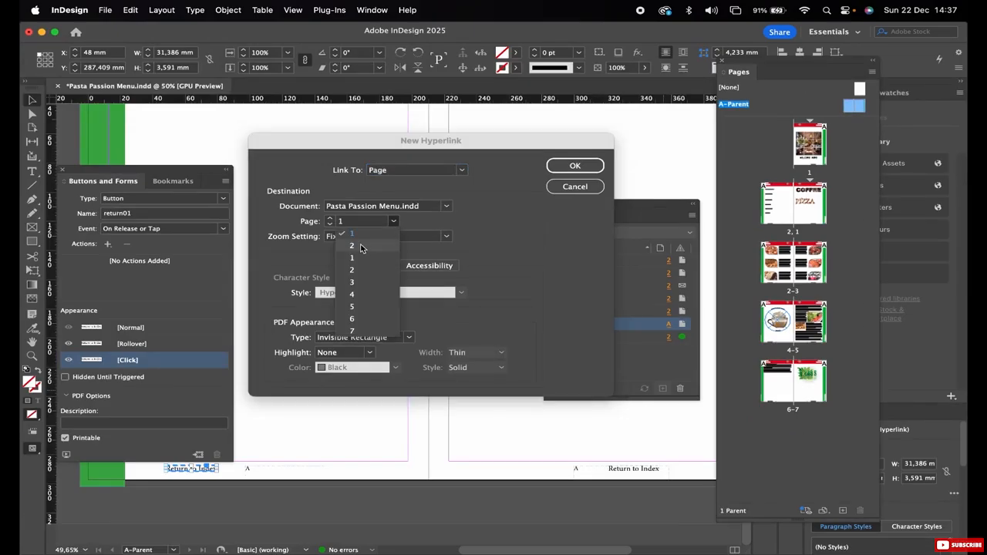
pyautogui.click(360, 247)
pyautogui.click(382, 236)
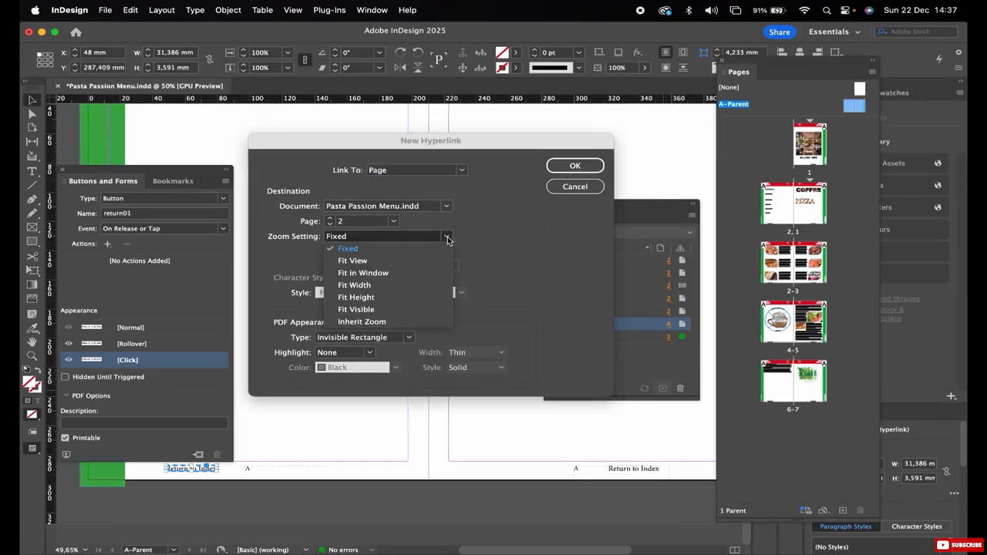
pyautogui.click(394, 273)
pyautogui.click(569, 167)
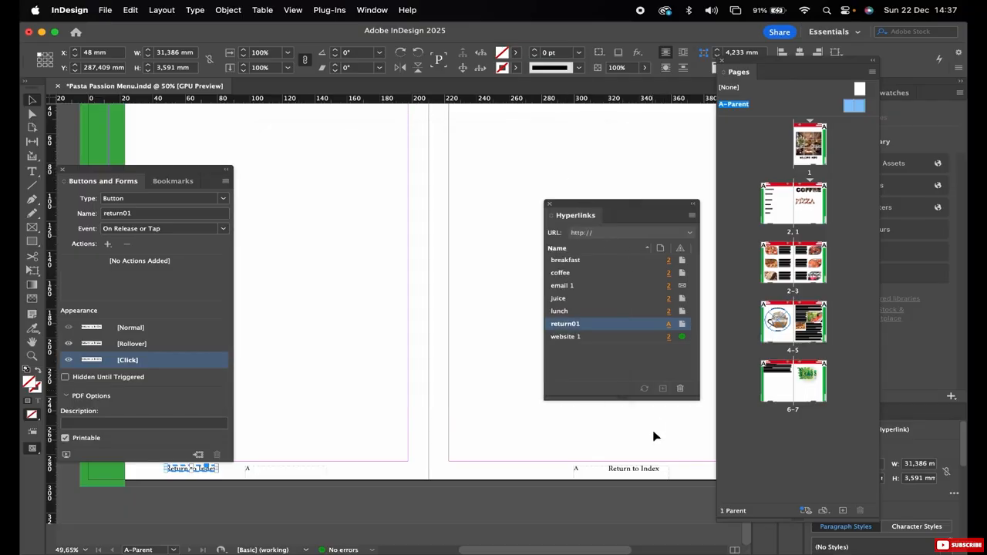
# Convert the right page's Return to Index frame into a button with Rollover and Click appearances and a name beginning with return0
pyautogui.click(634, 469)
pyautogui.doubleClick(632, 468)
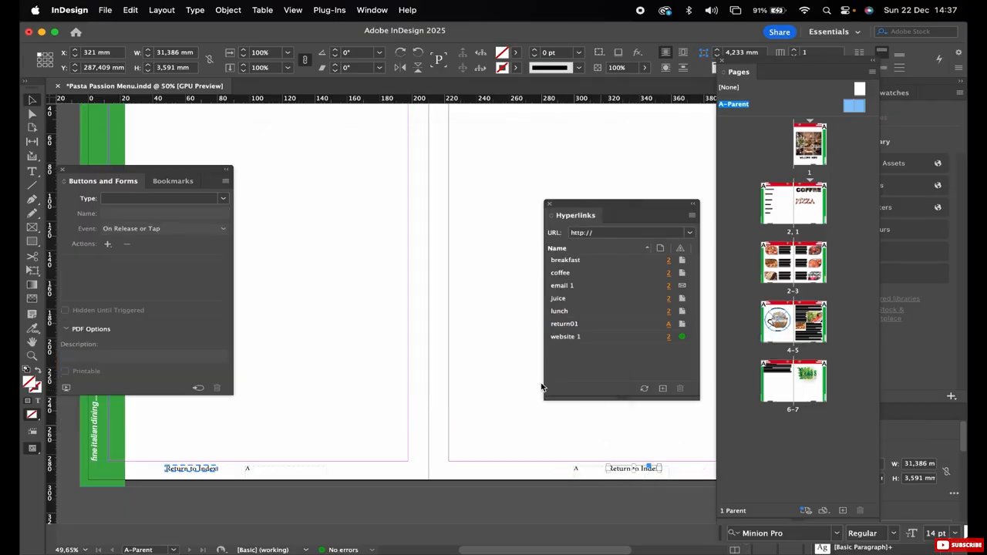
pyautogui.click(223, 199)
pyautogui.click(127, 210)
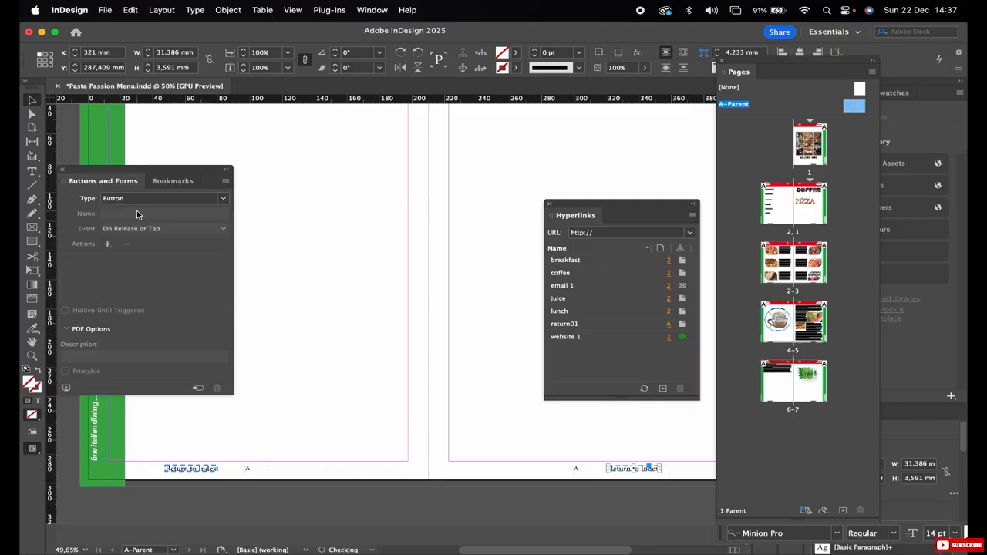
pyautogui.click(77, 343)
pyautogui.click(69, 359)
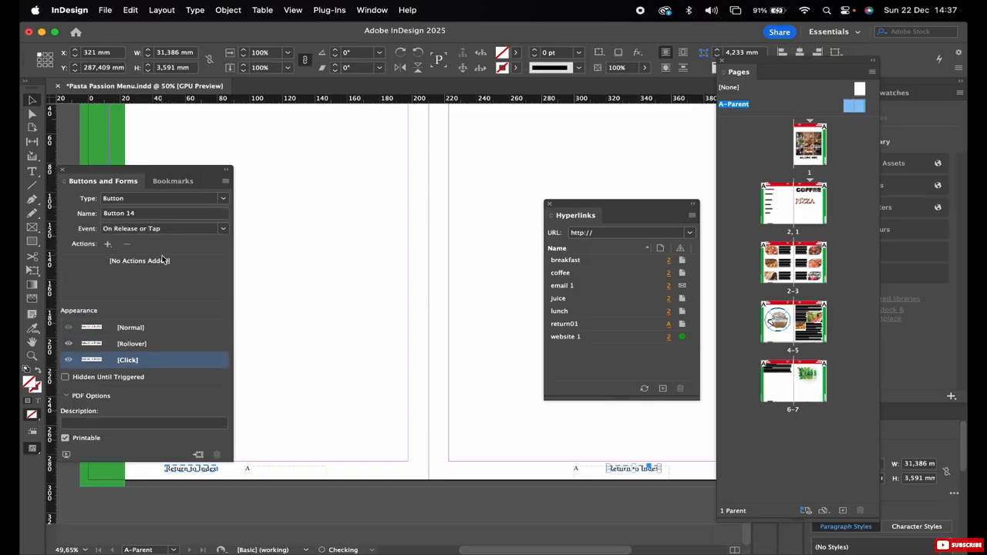
pyautogui.moveTo(142, 214); pyautogui.dragTo(53, 218)
pyautogui.write('ret')
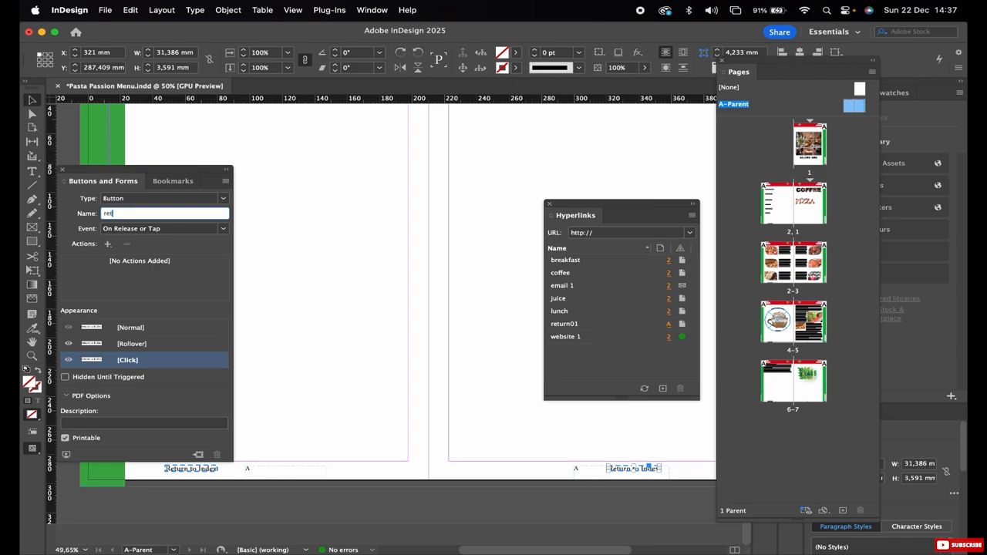
pyautogui.write('urn0')
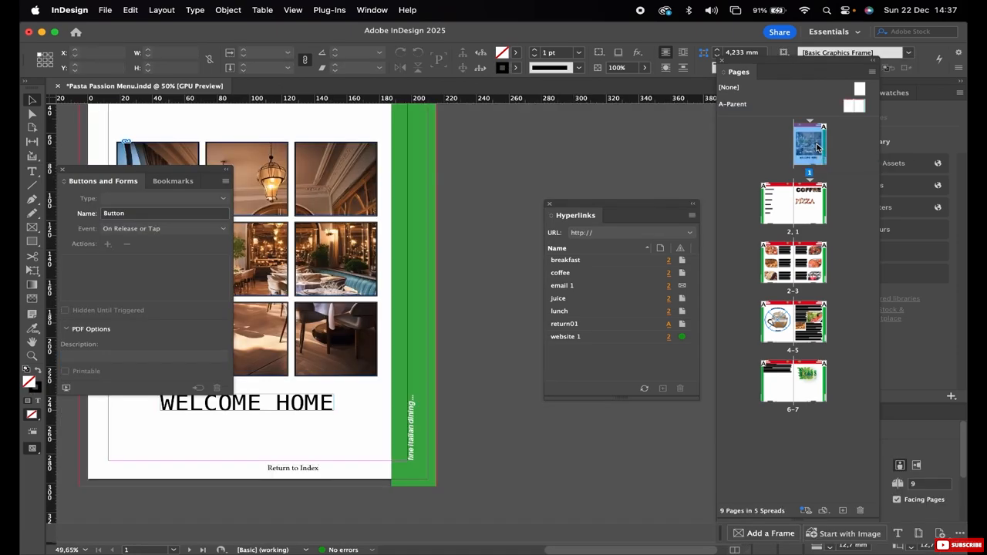
# Save the menu document and close the Buttons and Forms and Hyperlinks panels
pyautogui.press('cmd+s')
pyautogui.click(64, 170)
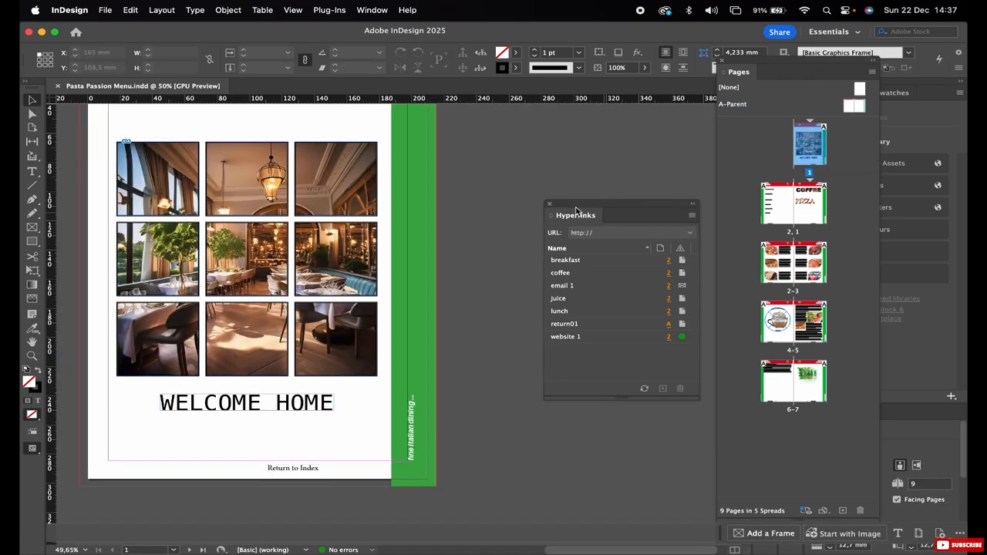
pyautogui.click(550, 204)
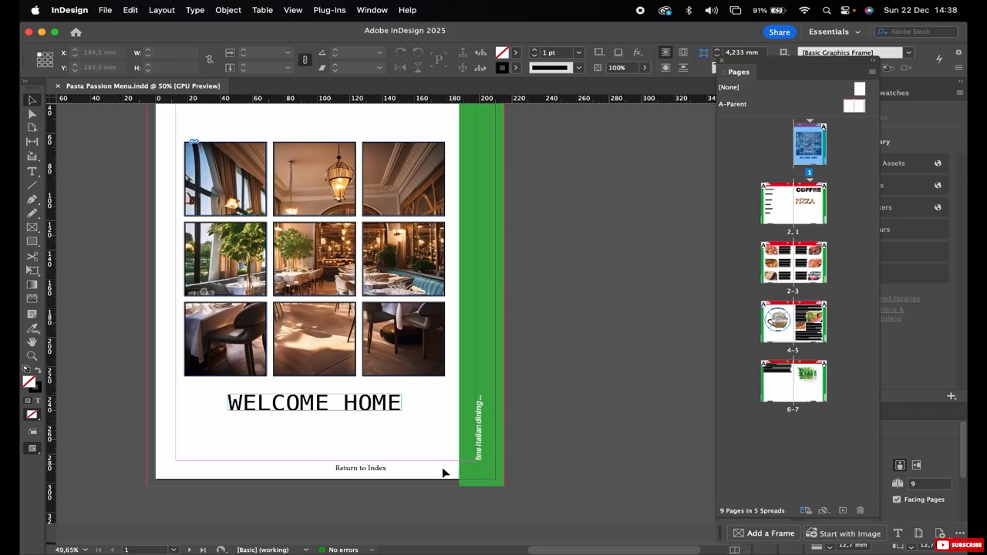
# Delete the Return to Index button from the cover page and save the document
pyautogui.click(370, 469)
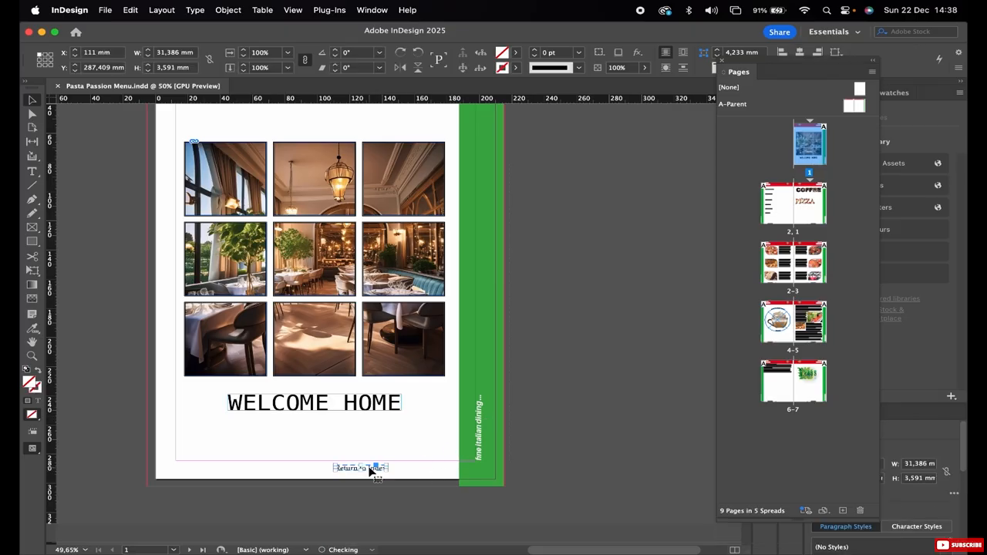
pyautogui.press('Delete')
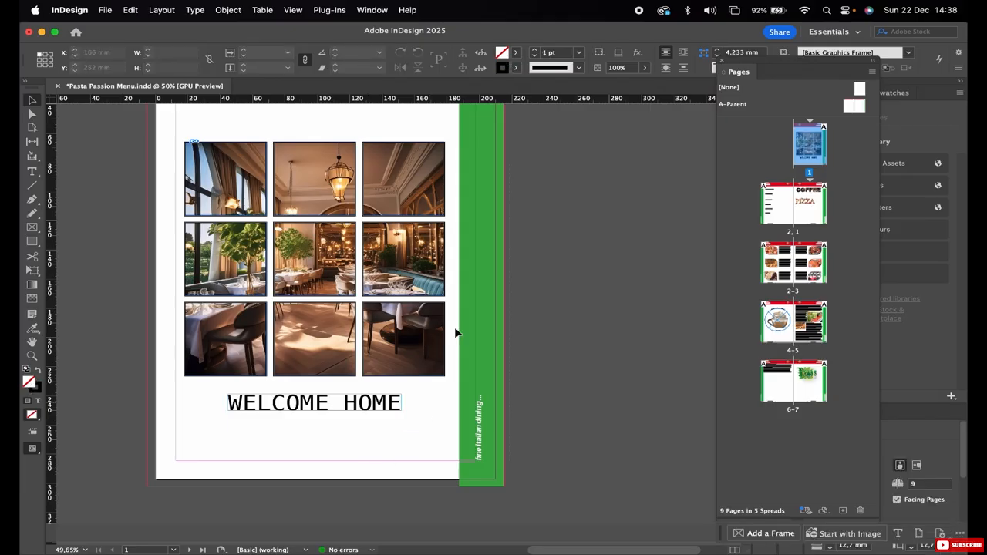
pyautogui.click(104, 10)
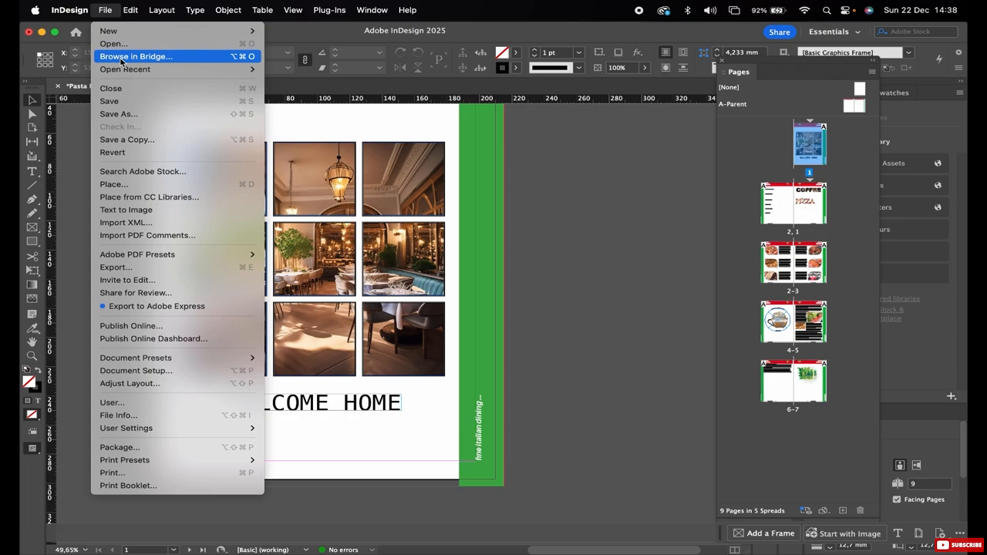
pyautogui.click(122, 102)
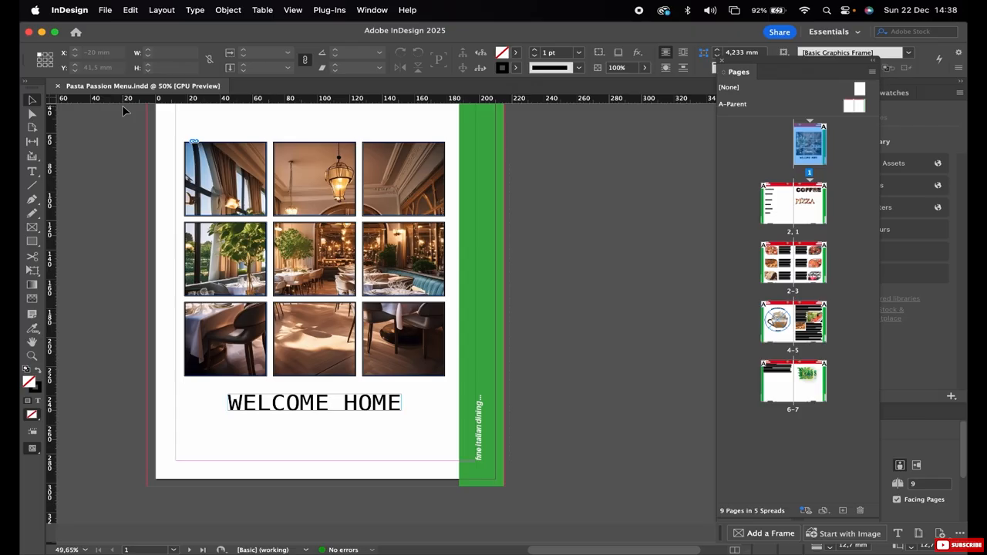
# Export all pages as Adobe PDF (Print) with hyperlinks included, replacing the existing Pasta Passion Menu.pdf
pyautogui.click(105, 9)
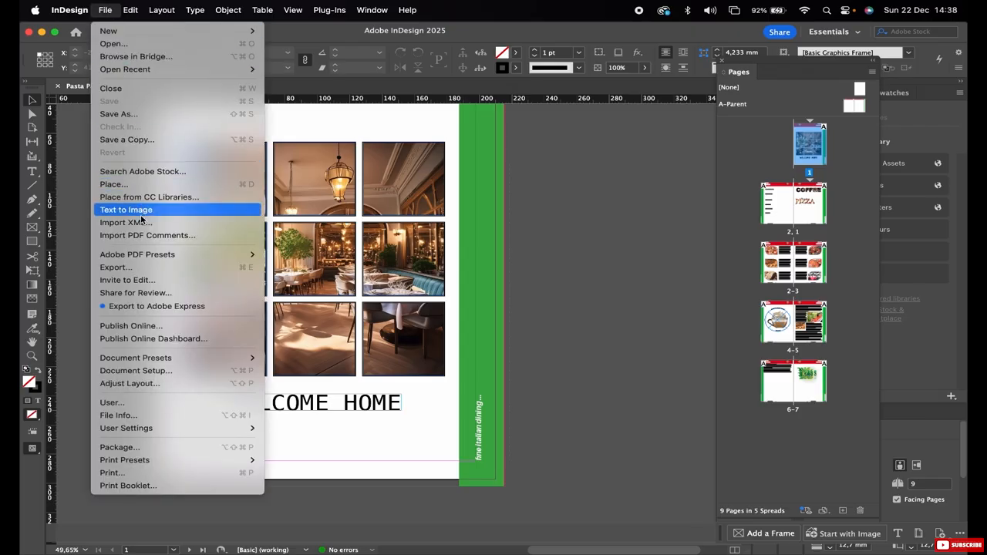
pyautogui.click(116, 267)
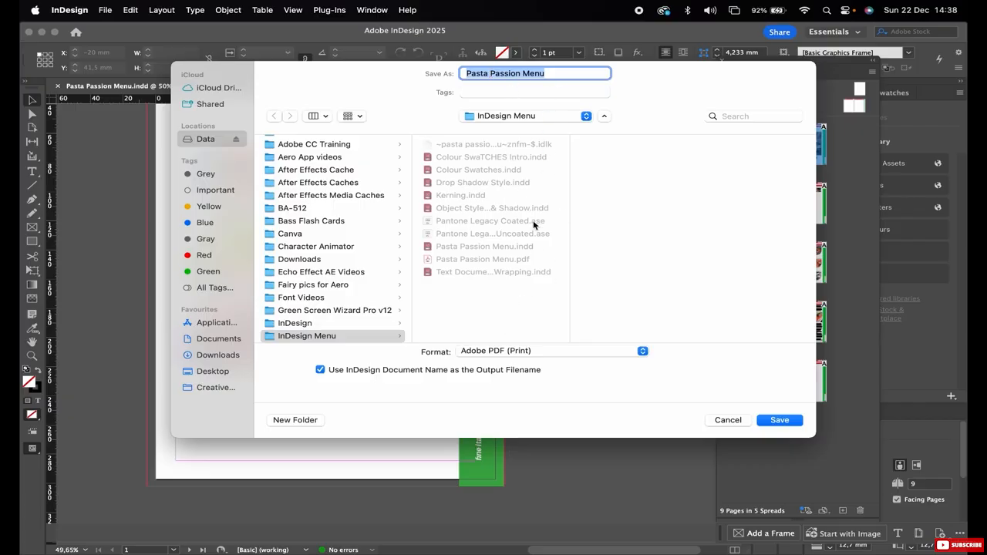
pyautogui.click(769, 423)
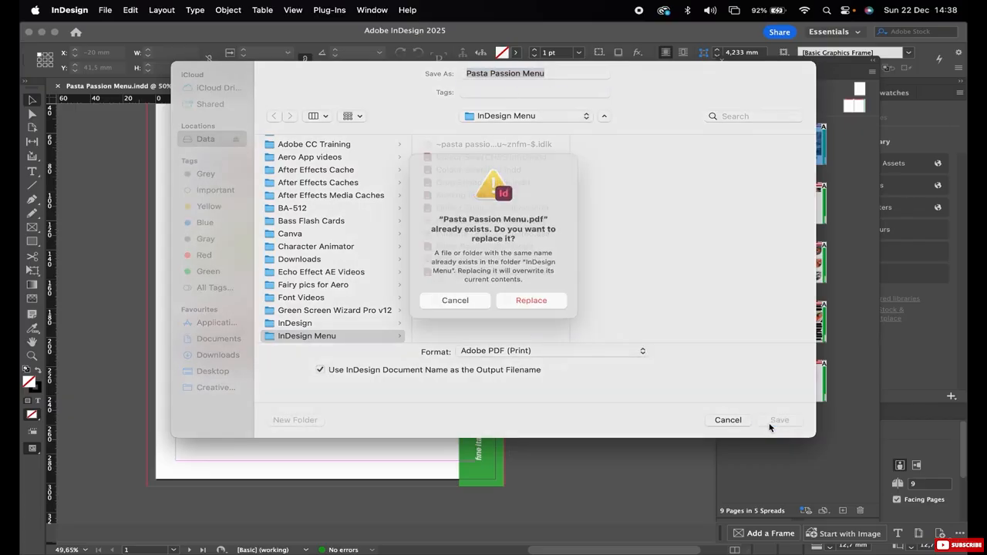
pyautogui.click(512, 315)
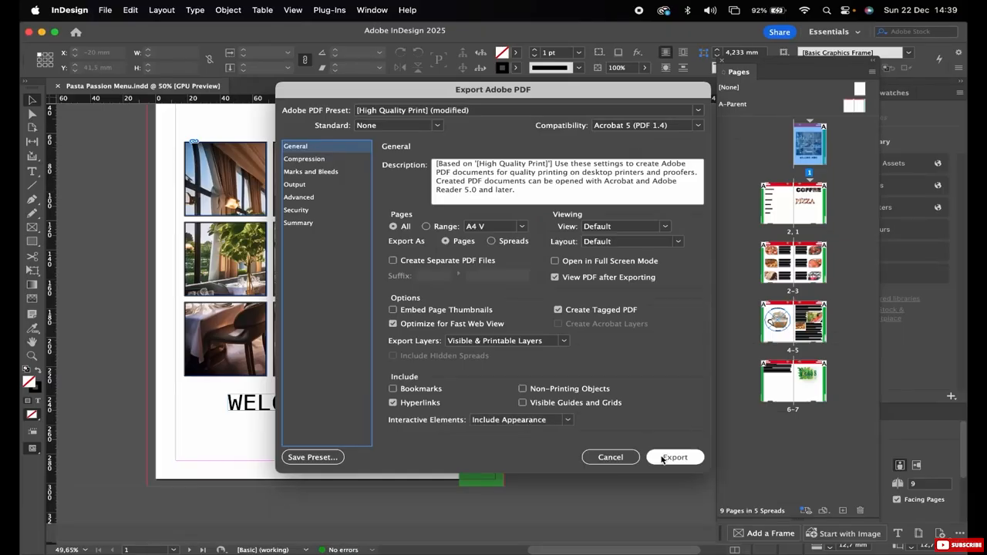
pyautogui.click(671, 457)
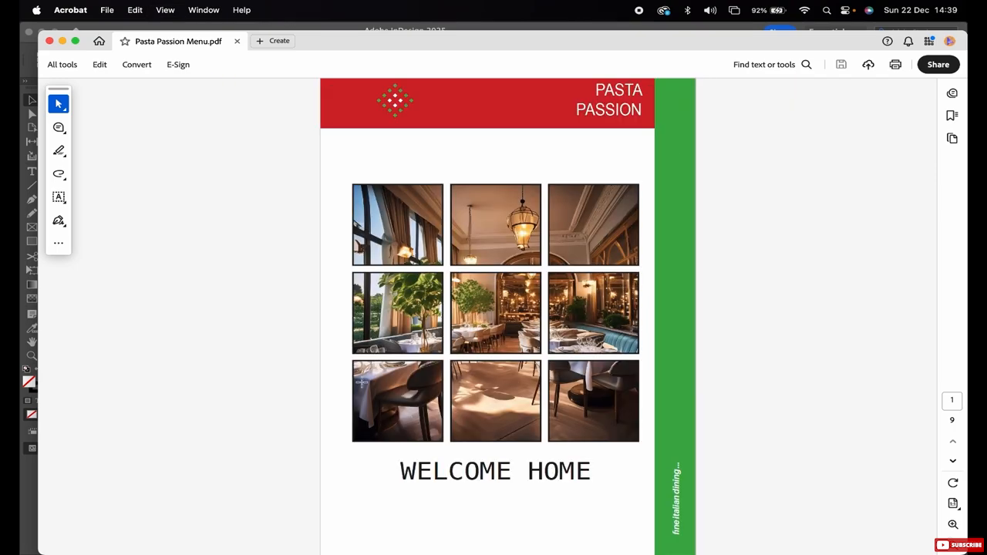
# Test the Our Breakfast Menu and Fresh Juices links in the exported PDF, using Return to Index after each
pyautogui.scroll(-5, 361, 381)
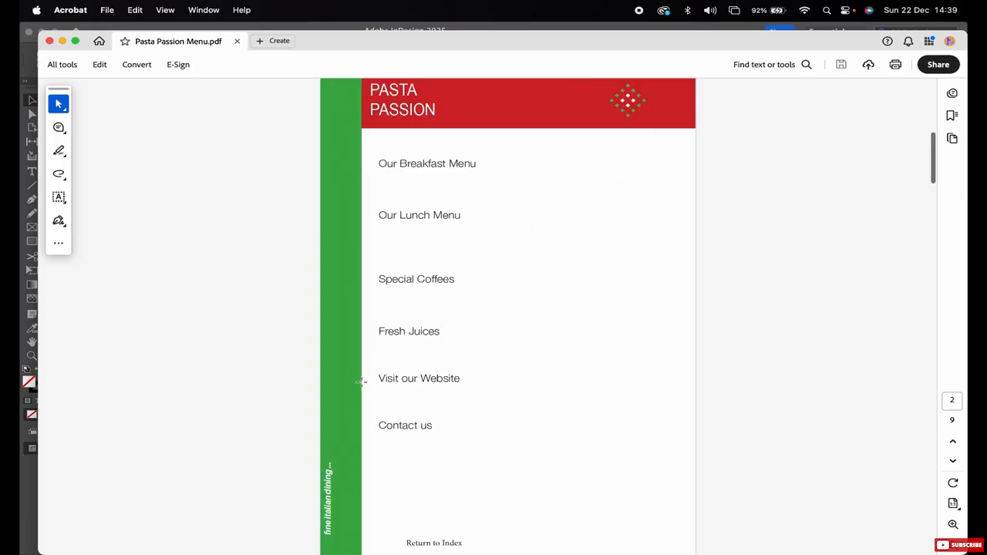
pyautogui.click(416, 164)
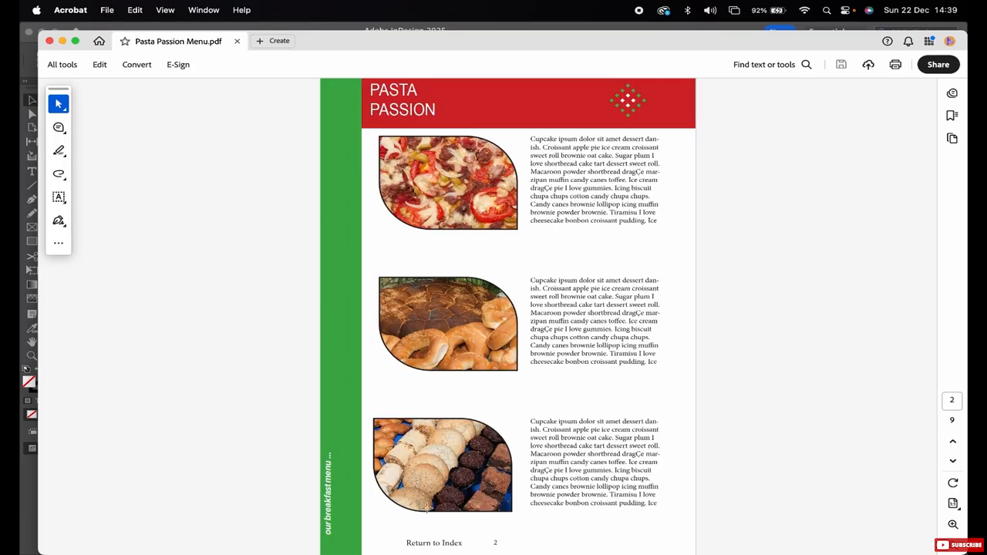
pyautogui.click(423, 544)
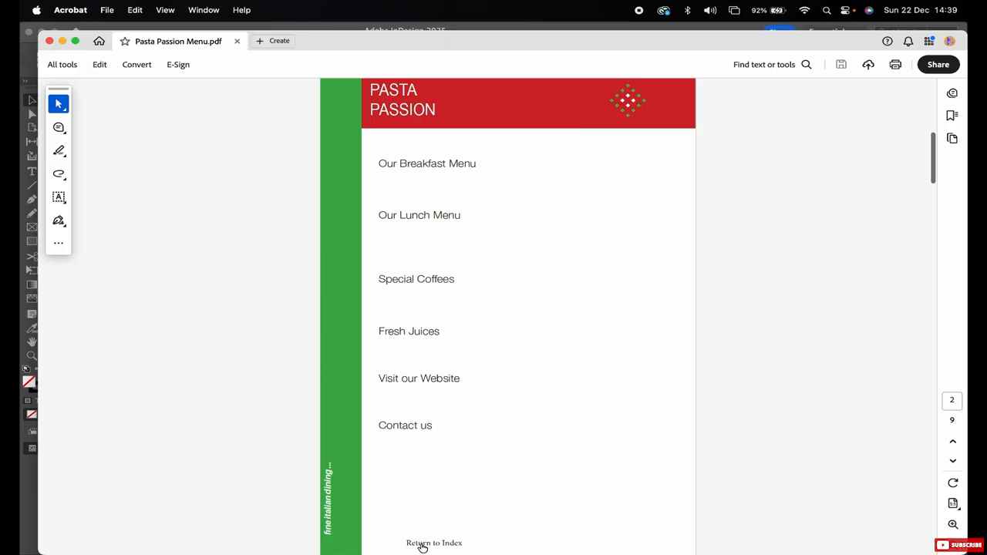
pyautogui.click(411, 335)
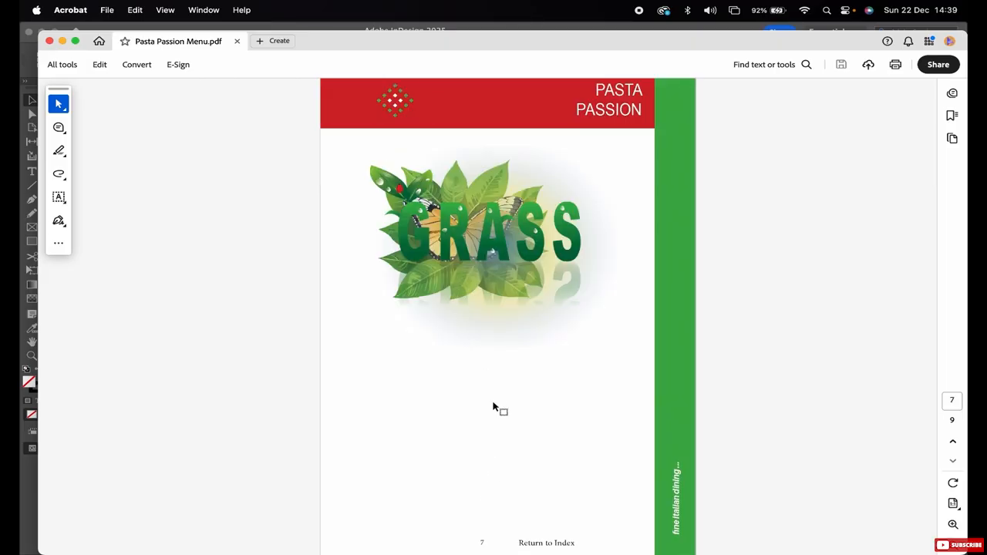
pyautogui.click(557, 545)
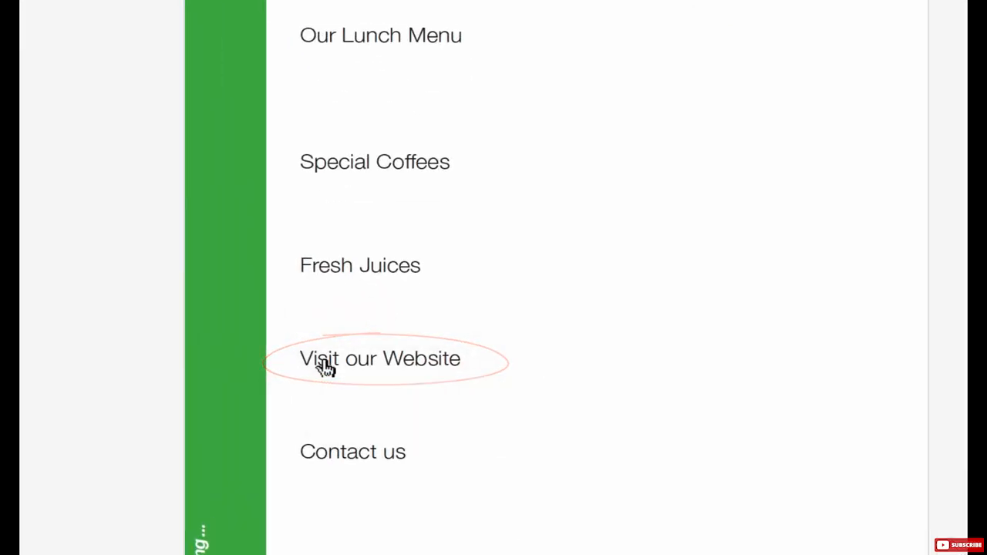
# Test the Visit our Website link on the contents page and allow the site to open
pyautogui.click(326, 369)
pyautogui.click(741, 252)
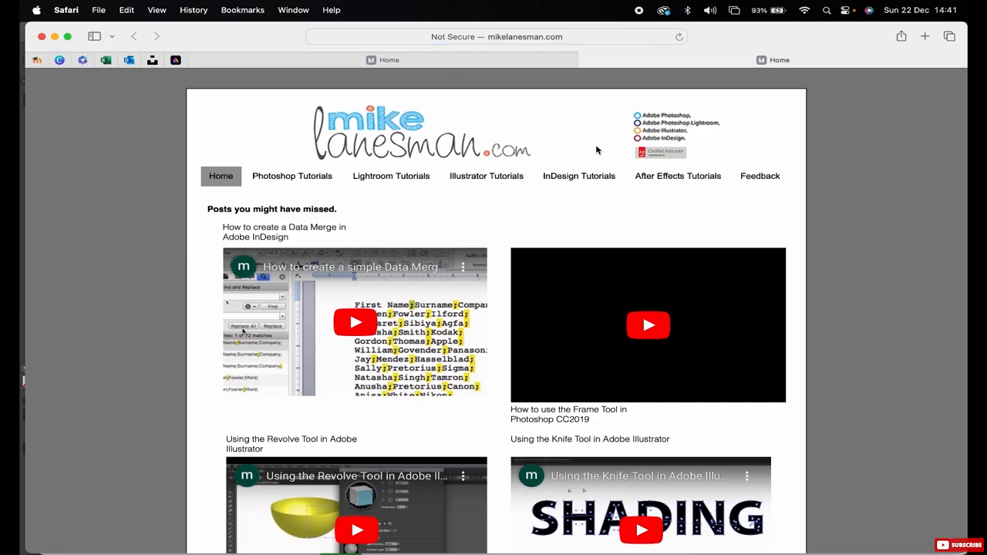